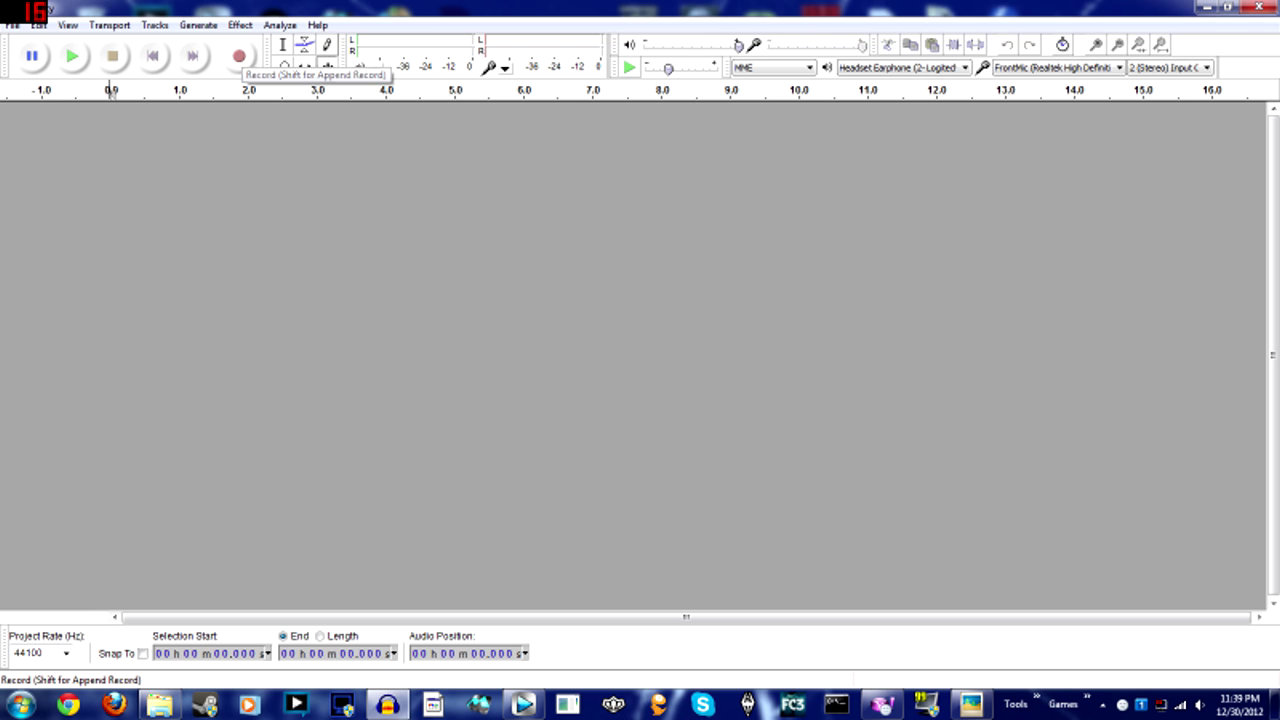
Start recording a new stereo audio track from the microphone, moving the picture viewer window onto the screen and away again.
left_click(239, 56)
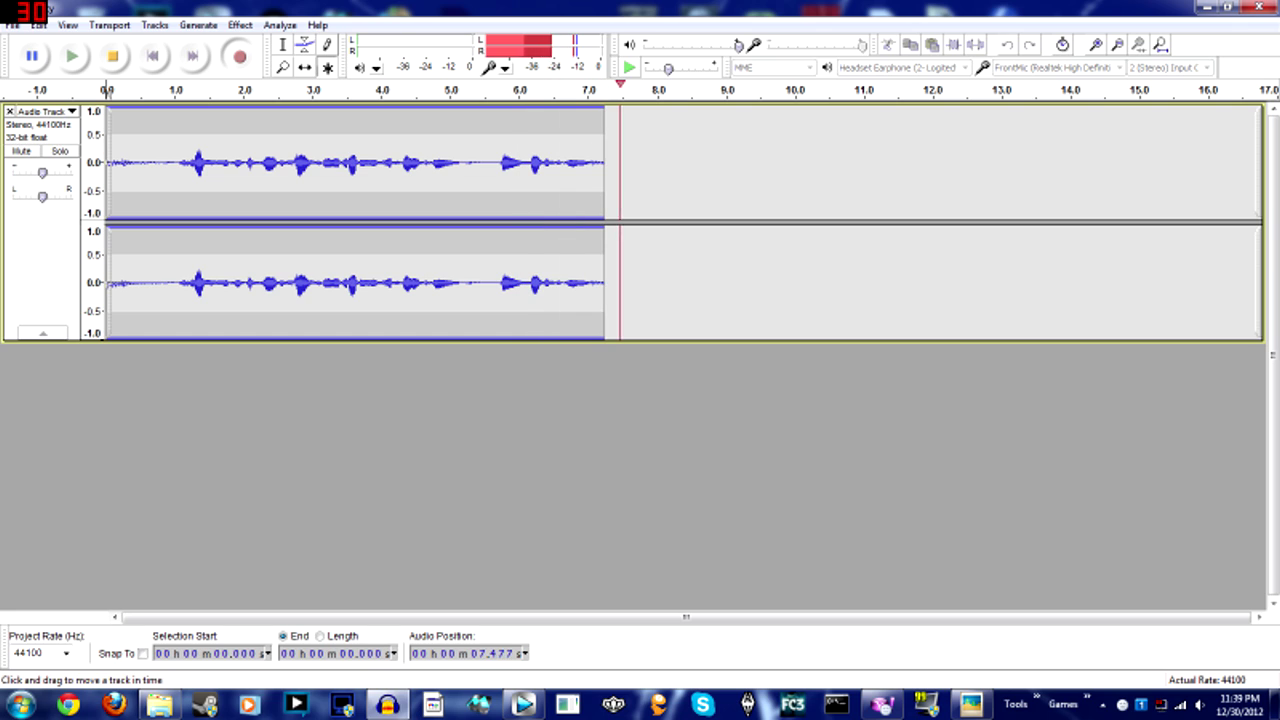
left_click_drag(1279, 38, 575, 54)
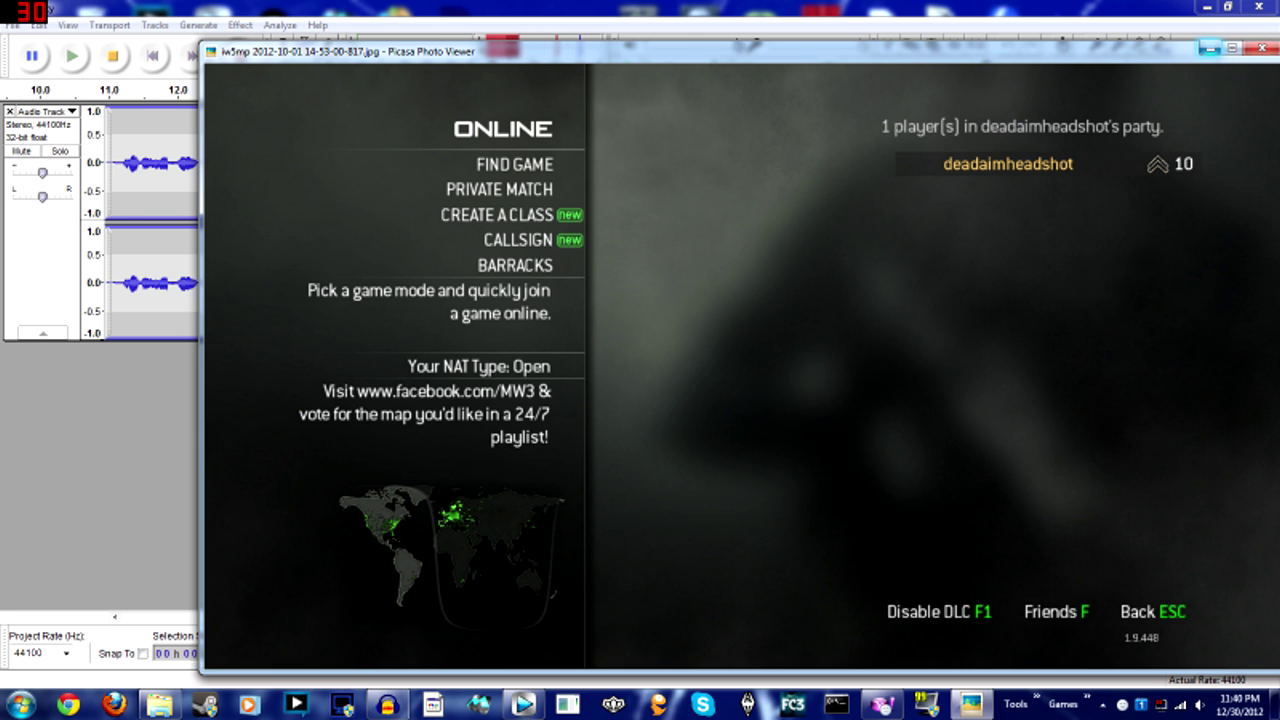
left_click_drag(1147, 52, 1279, 54)
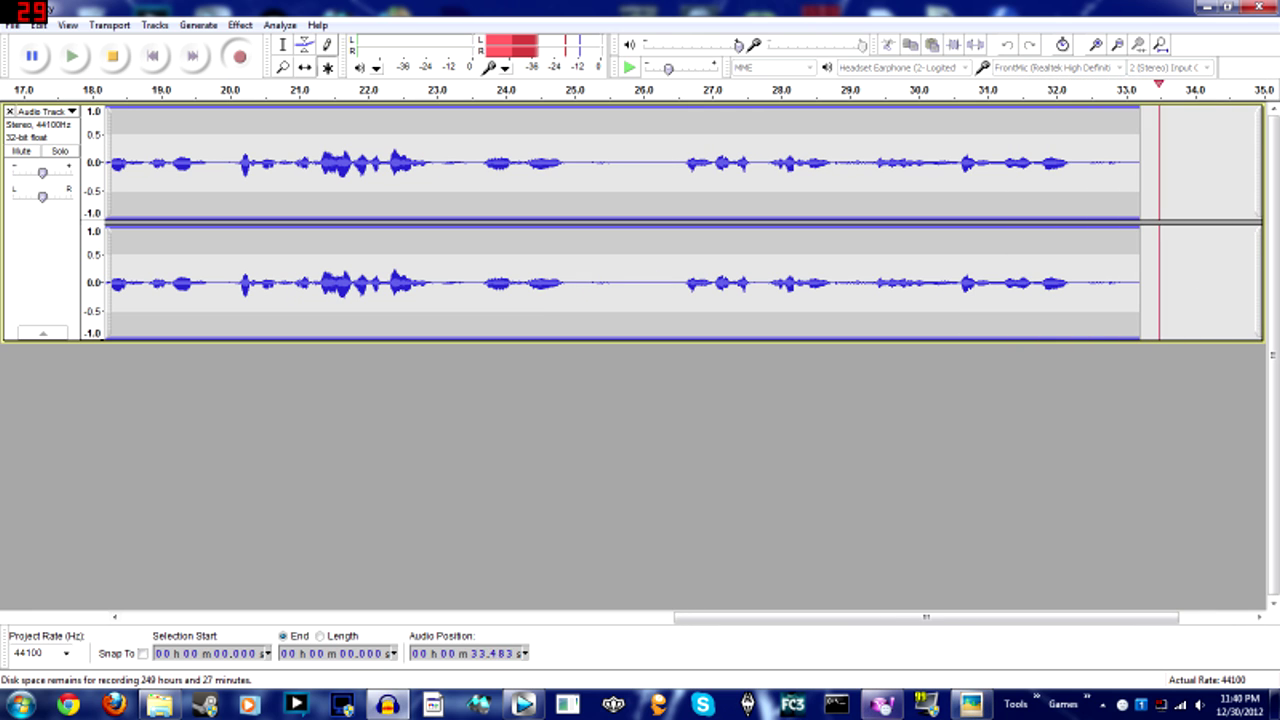
Switch to Vegas Pro and remove the main clip's audio event from its group with the video.
left_click(523, 704)
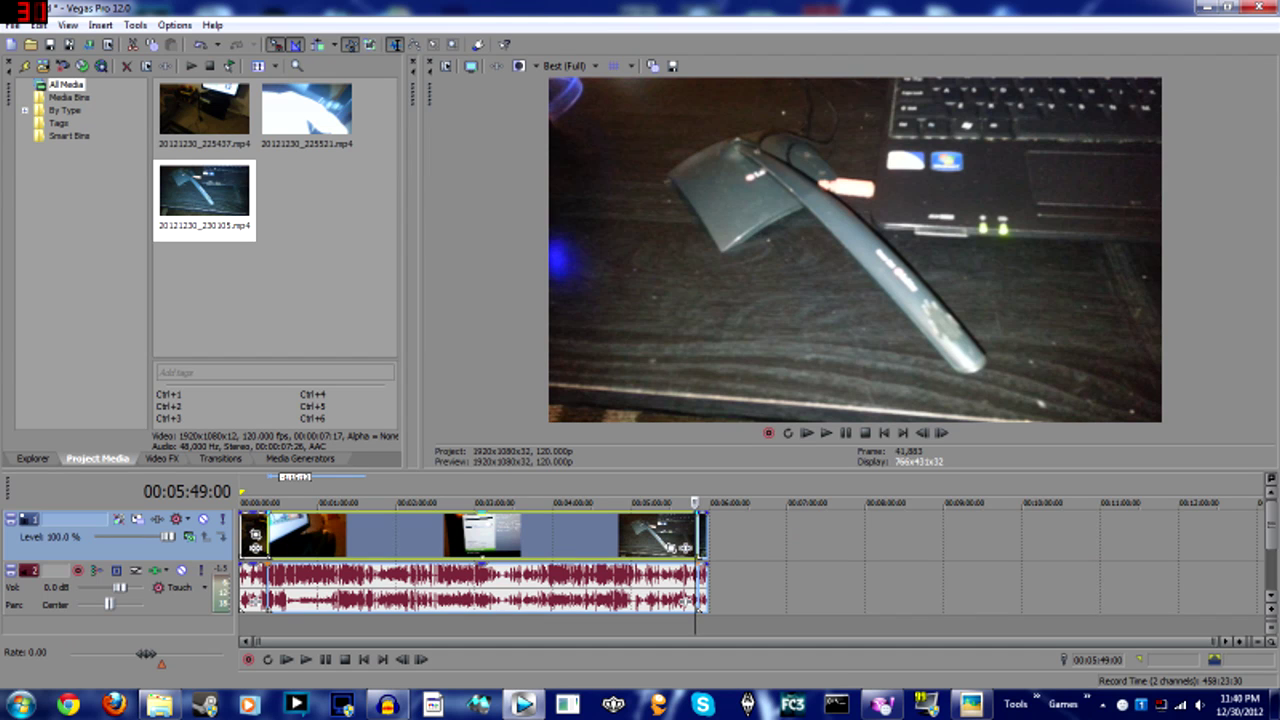
mouse_move(589, 585)
left_mouse_down()
mouse_move(643, 585)
mouse_move(585, 585)
left_mouse_up()
right_click(585, 585)
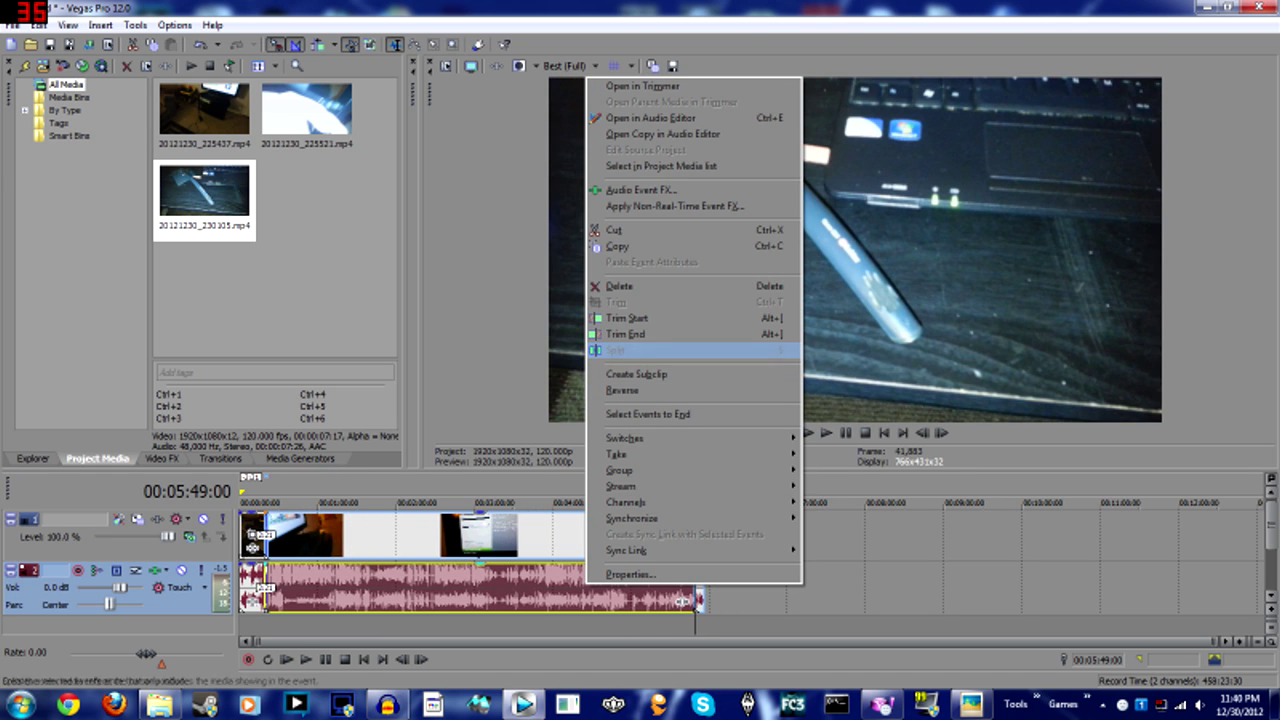
mouse_move(619, 470)
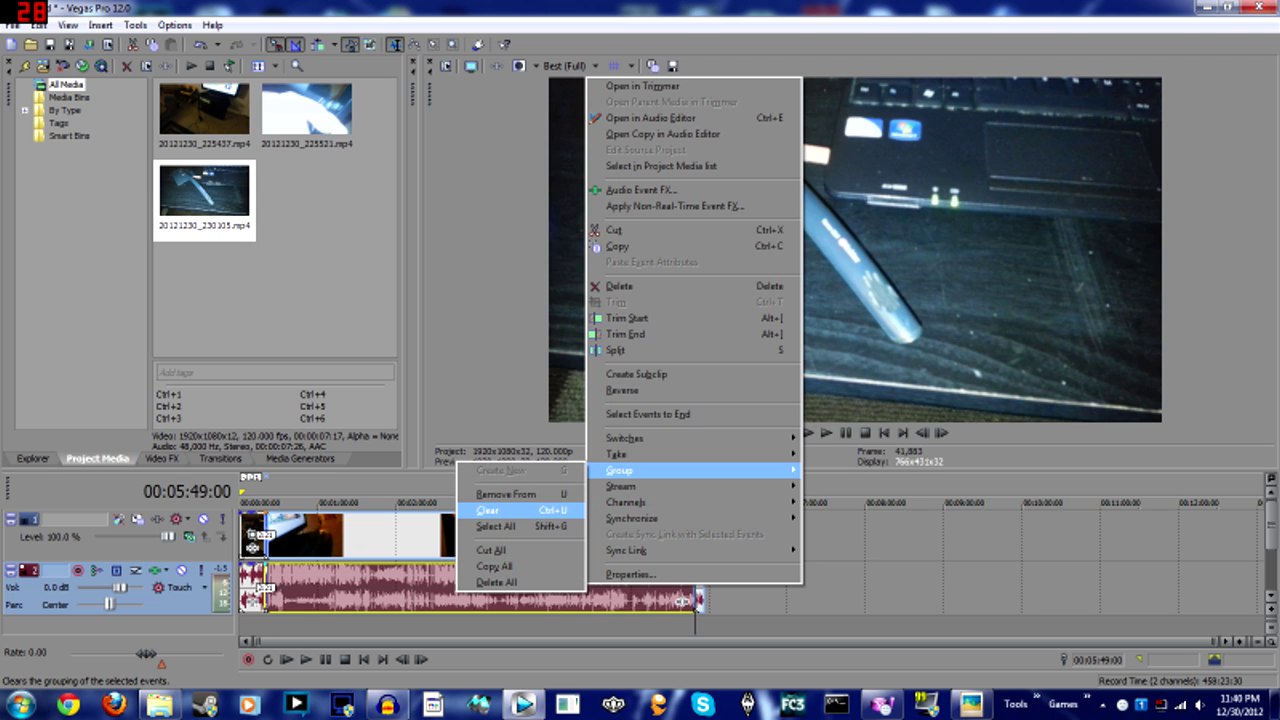
left_click(506, 494)
Slide the main audio event independently of its video and return it to its aligned position.
mouse_move(690, 600)
left_mouse_down()
mouse_move(868, 600)
mouse_move(642, 600)
mouse_move(1245, 600)
mouse_move(661, 600)
mouse_move(684, 600)
left_mouse_up()
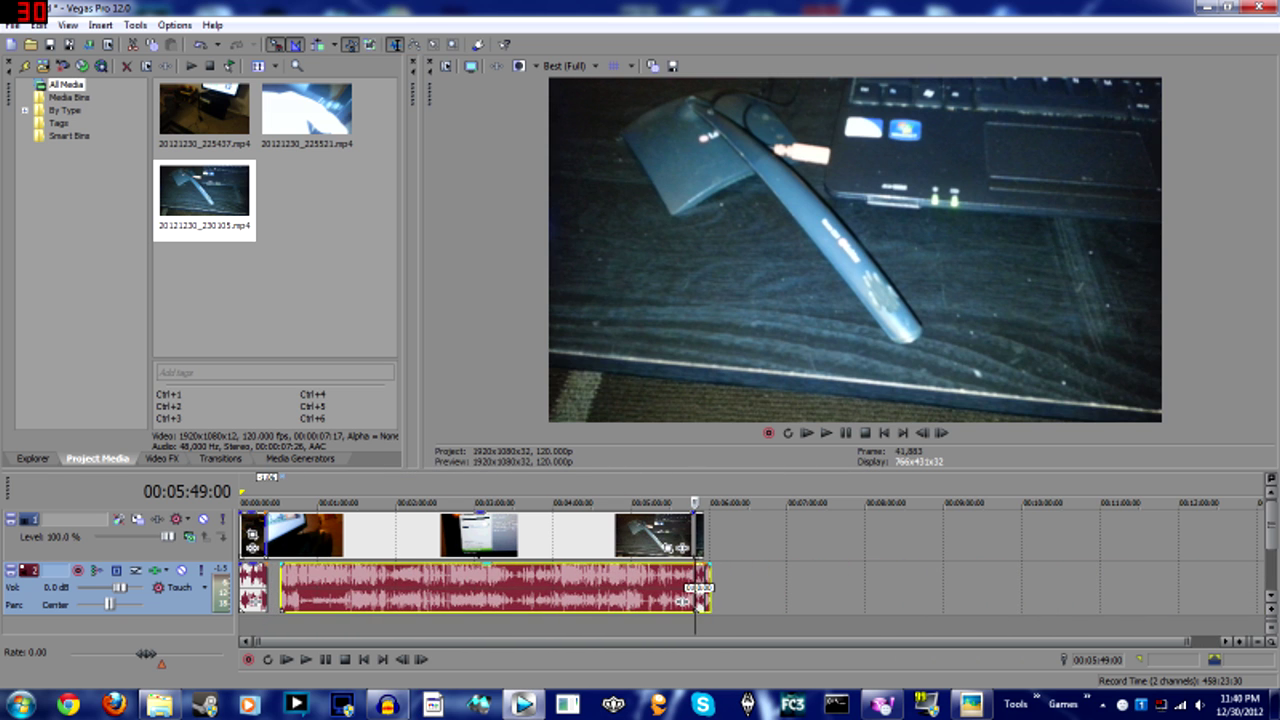
left_click(300, 585)
right_click(300, 578)
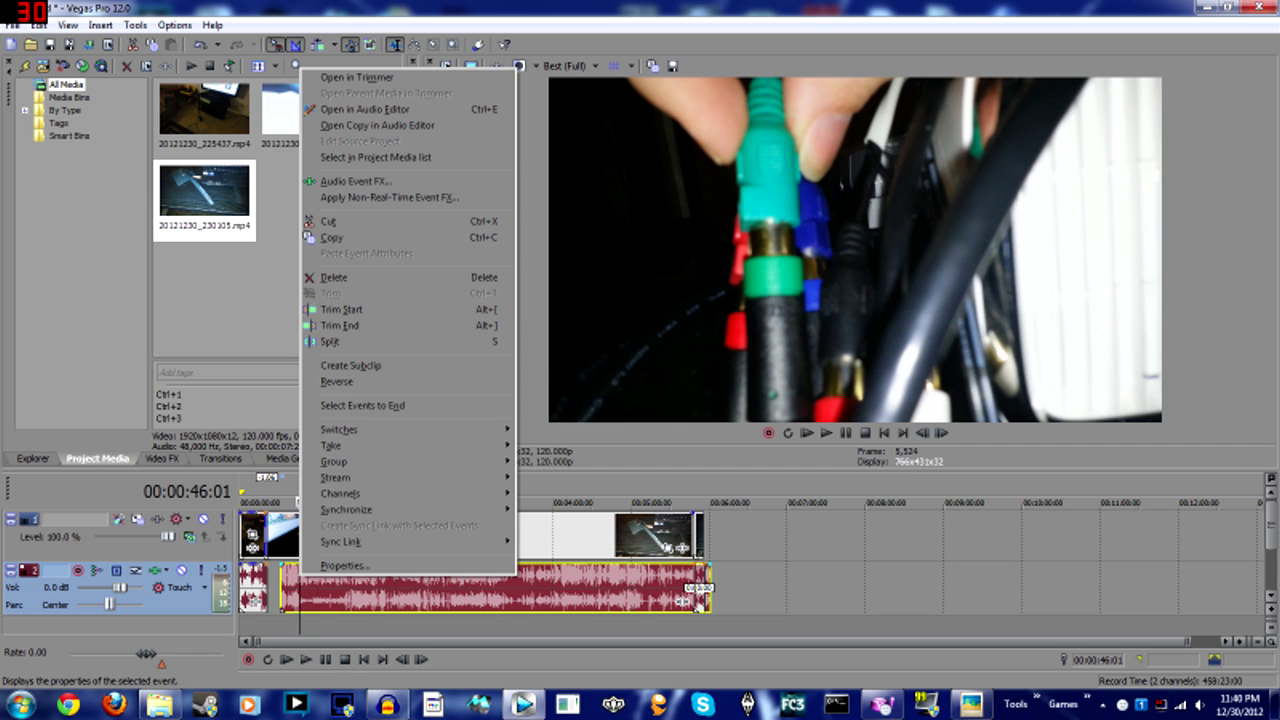
left_click(280, 535)
left_click(295, 535)
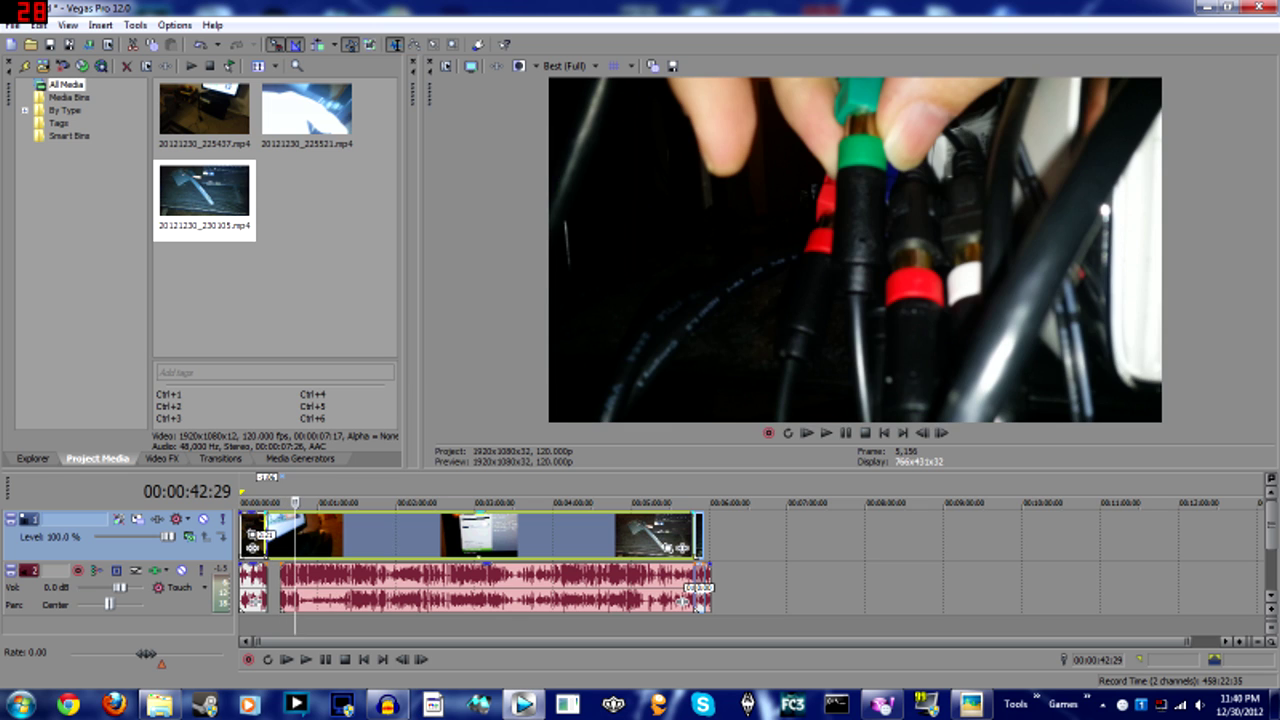
left_click(280, 535)
left_click_drag(284, 587, 267, 587)
left_click(786, 587)
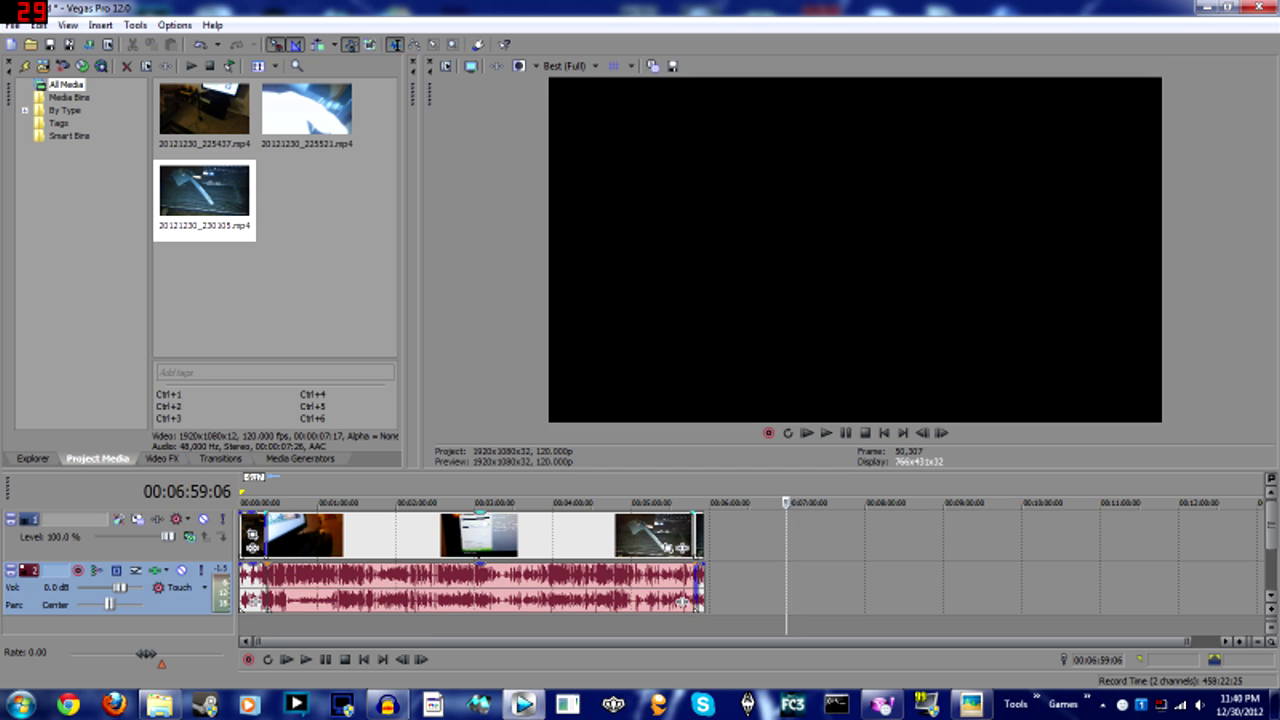
Try moving the main video and audio events together about one minute along the timeline, and undo the move.
key("ctrl+a")
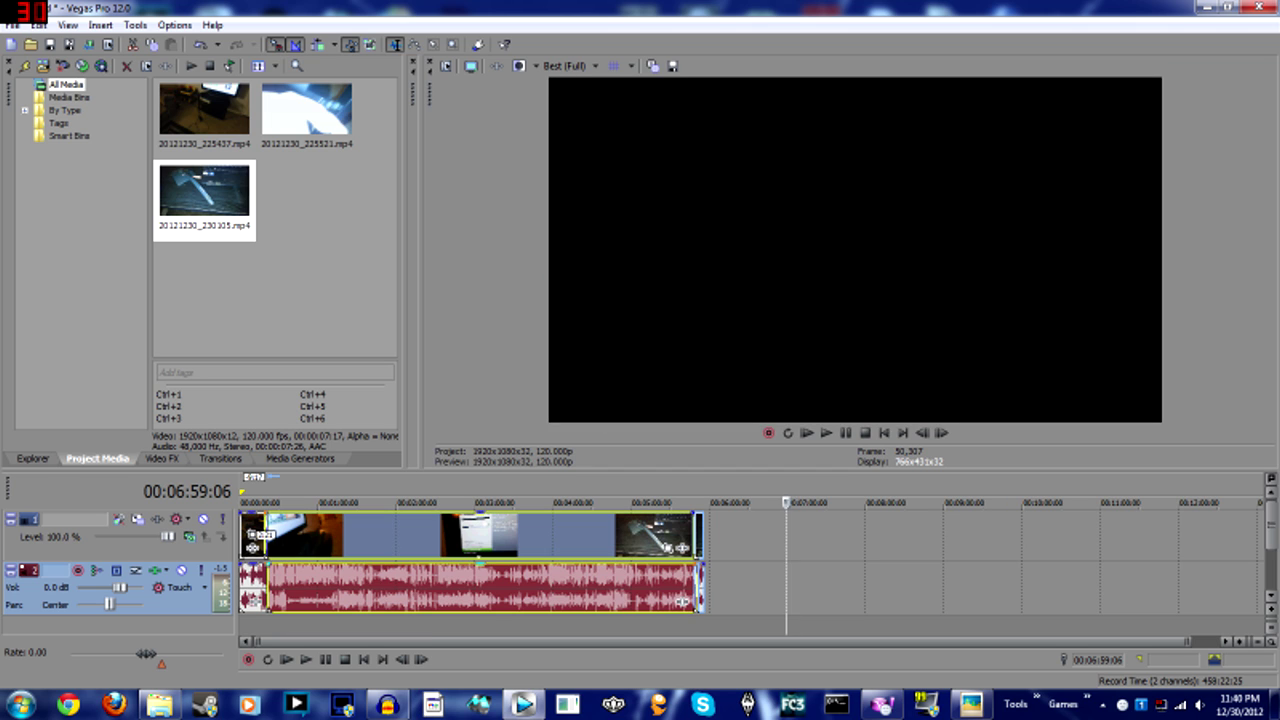
left_click_drag(480, 535, 568, 535)
mouse_move(698, 606)
left_mouse_down()
mouse_move(790, 606)
mouse_move(695, 606)
left_mouse_up()
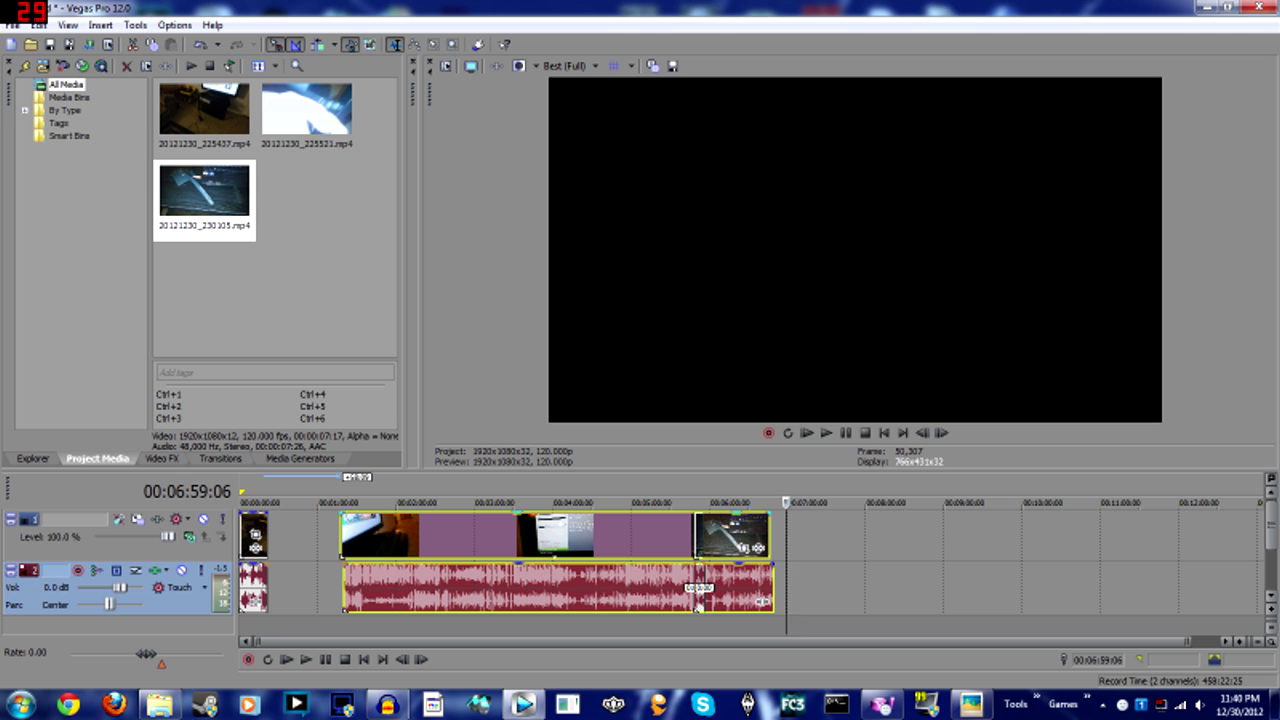
key("ctrl+z")
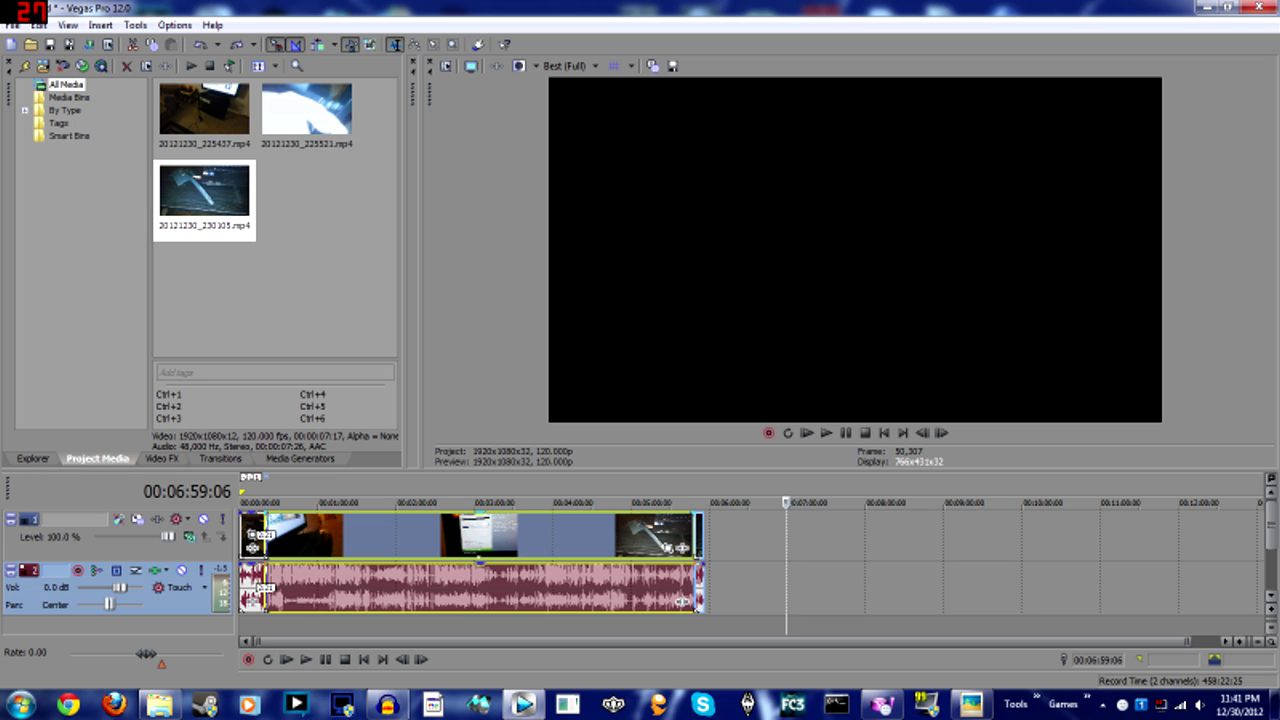
Copy the selected main video and audio events, insert another audio track, and paste the copy at 00:01:03:22.
right_click(383, 585)
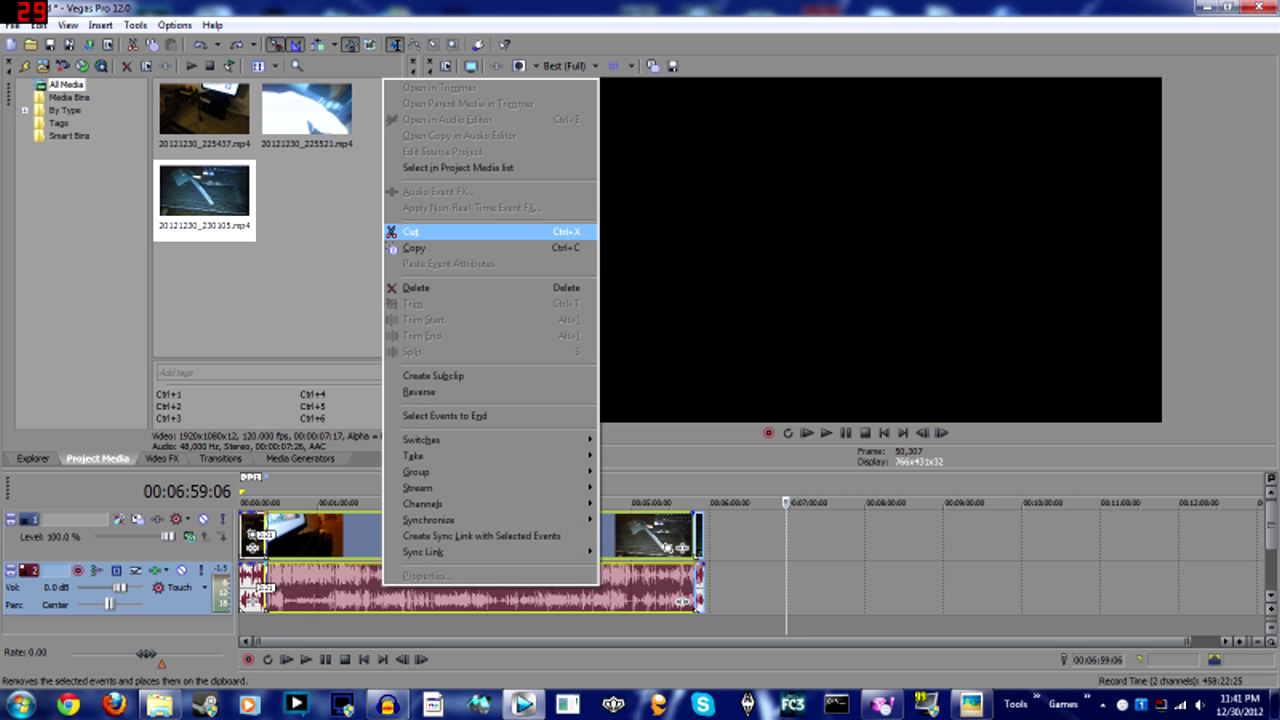
left_click(414, 247)
scroll(750, 560, "down", 1)
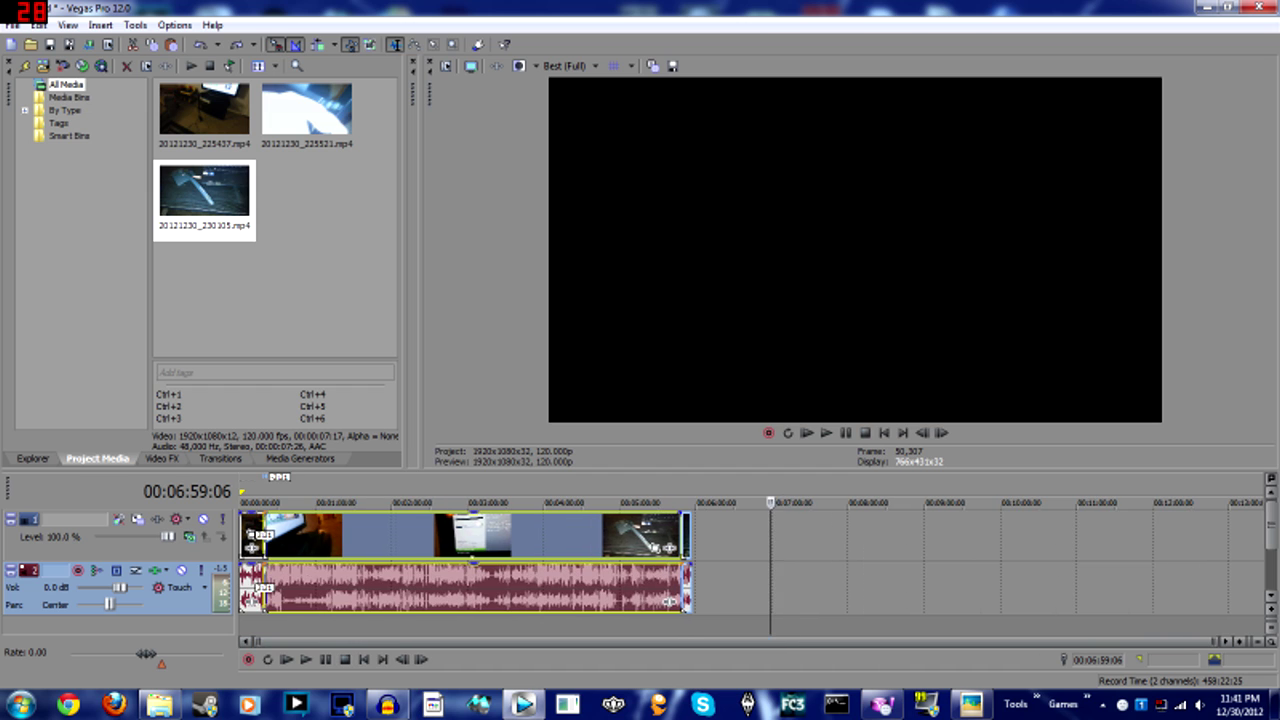
scroll(1270, 545, "down", 1)
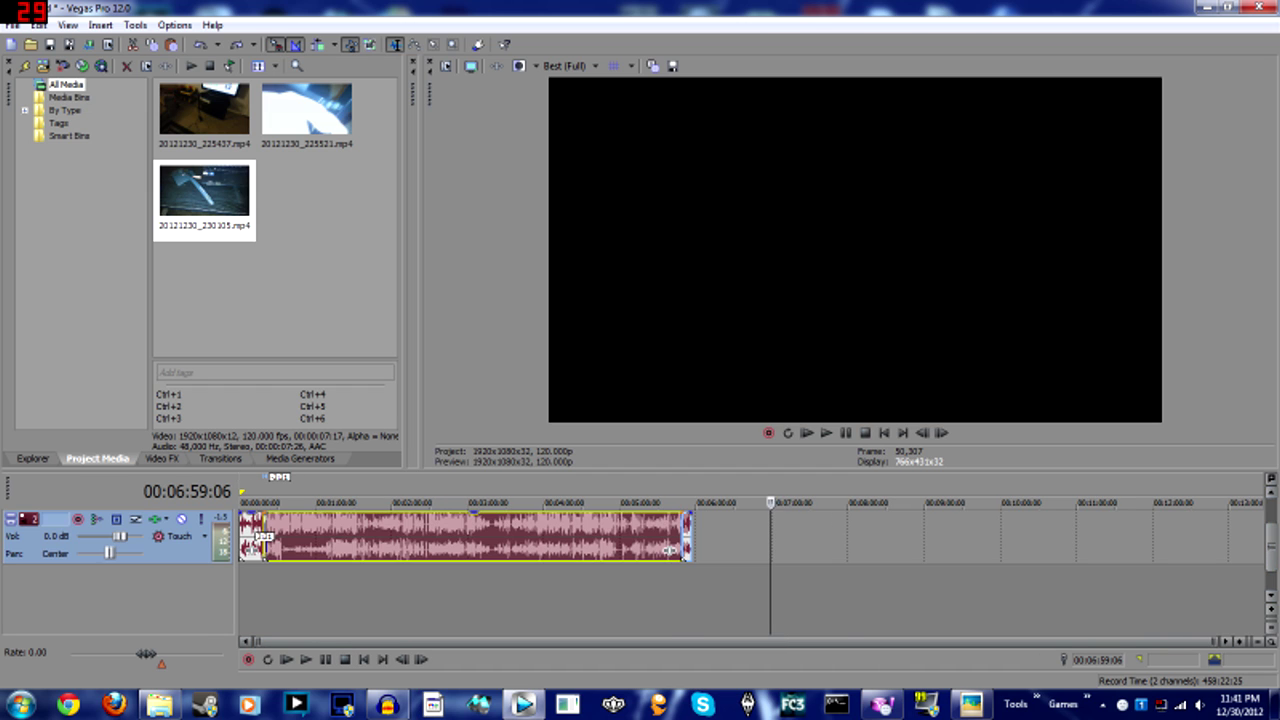
right_click(315, 570)
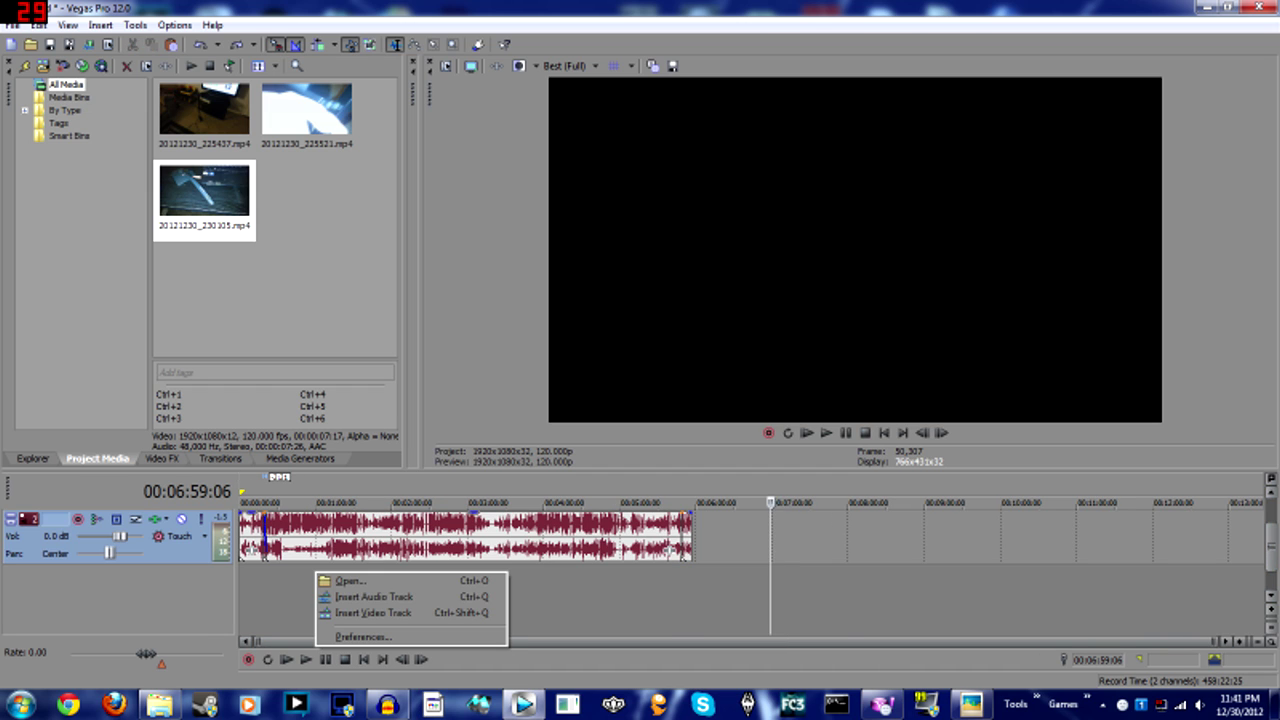
left_click(372, 597)
left_click(320, 590)
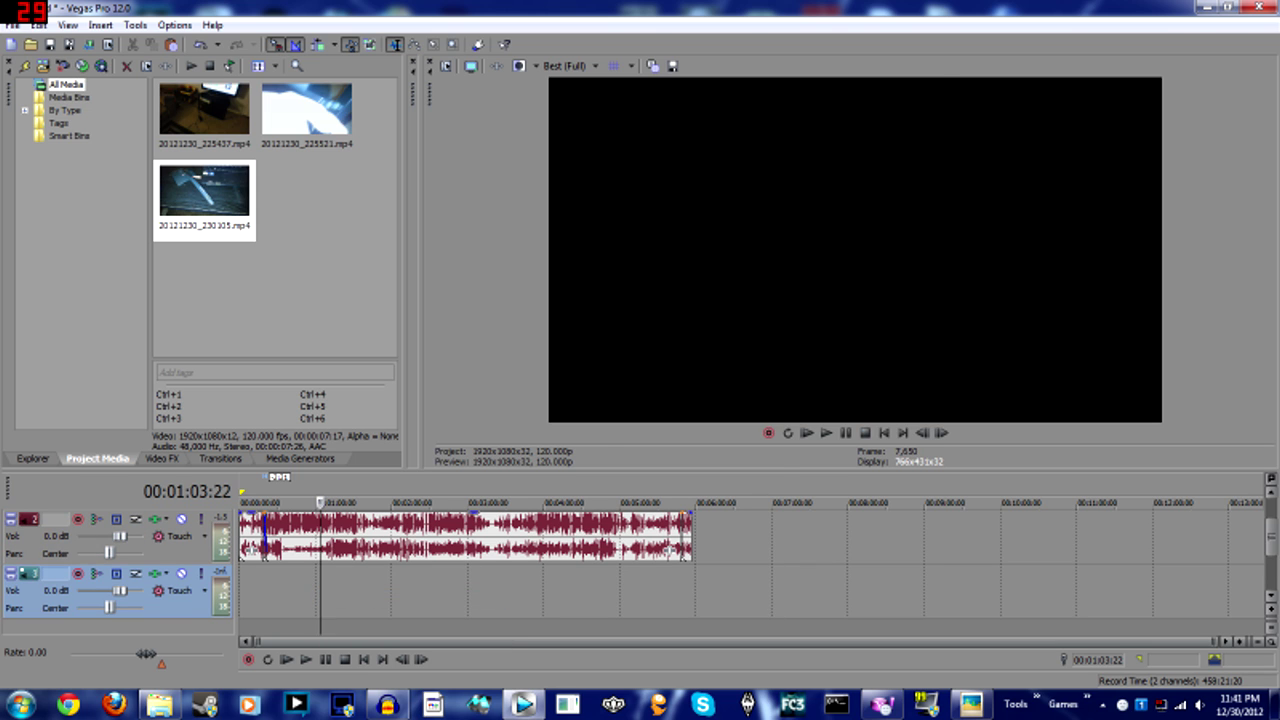
key("ctrl+v")
Remove the pasted events from their group and delete the duplicate video track, keeping the copied audio.
right_click(400, 590)
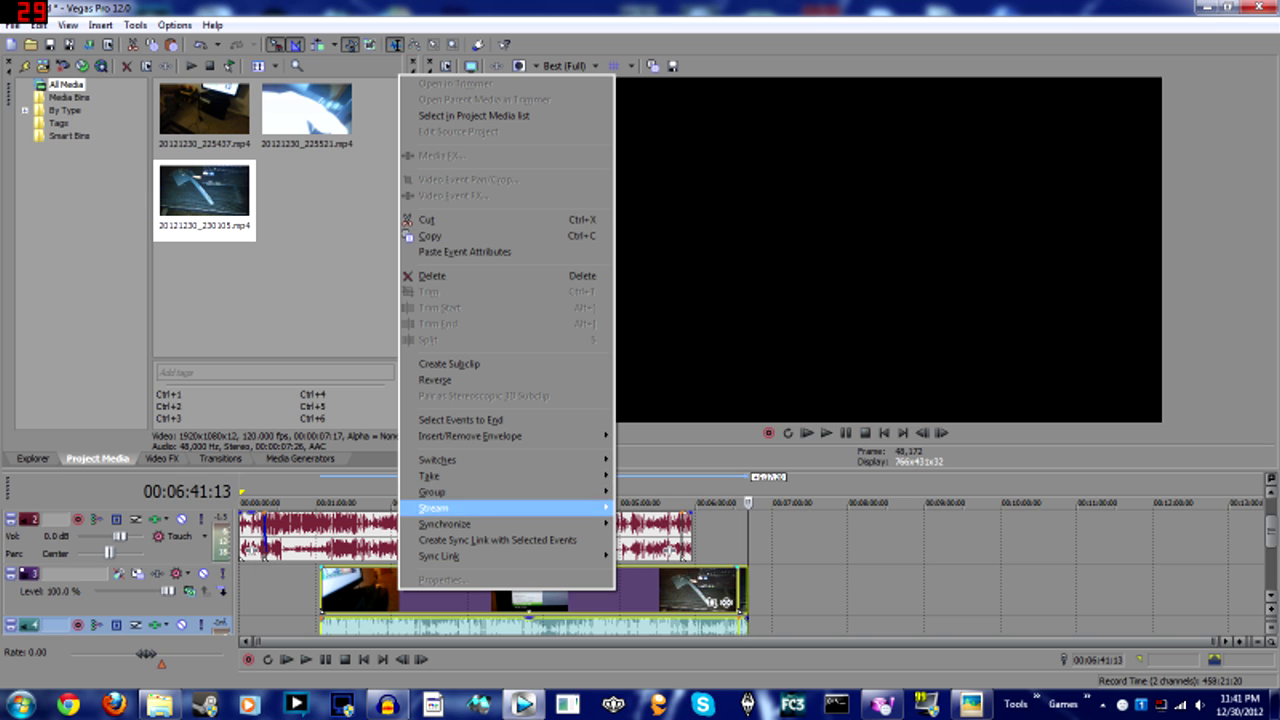
mouse_move(430, 492)
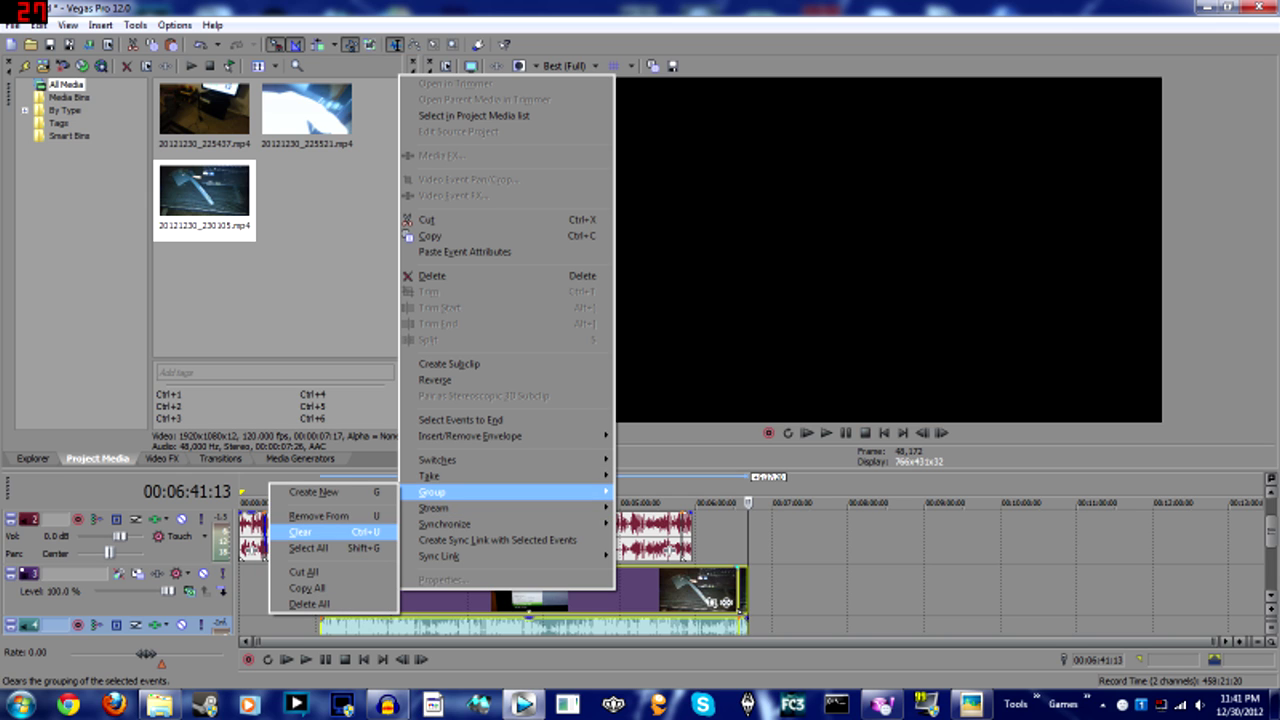
left_click(318, 515)
right_click(365, 592)
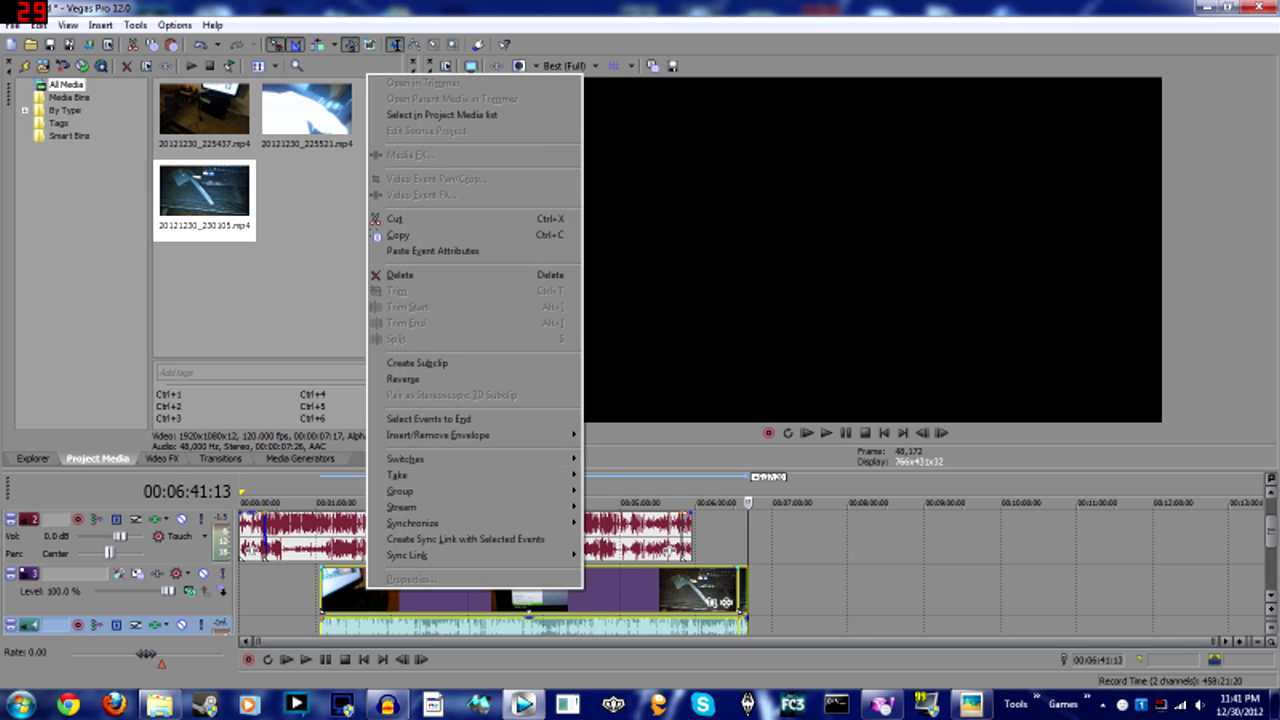
right_click(188, 604)
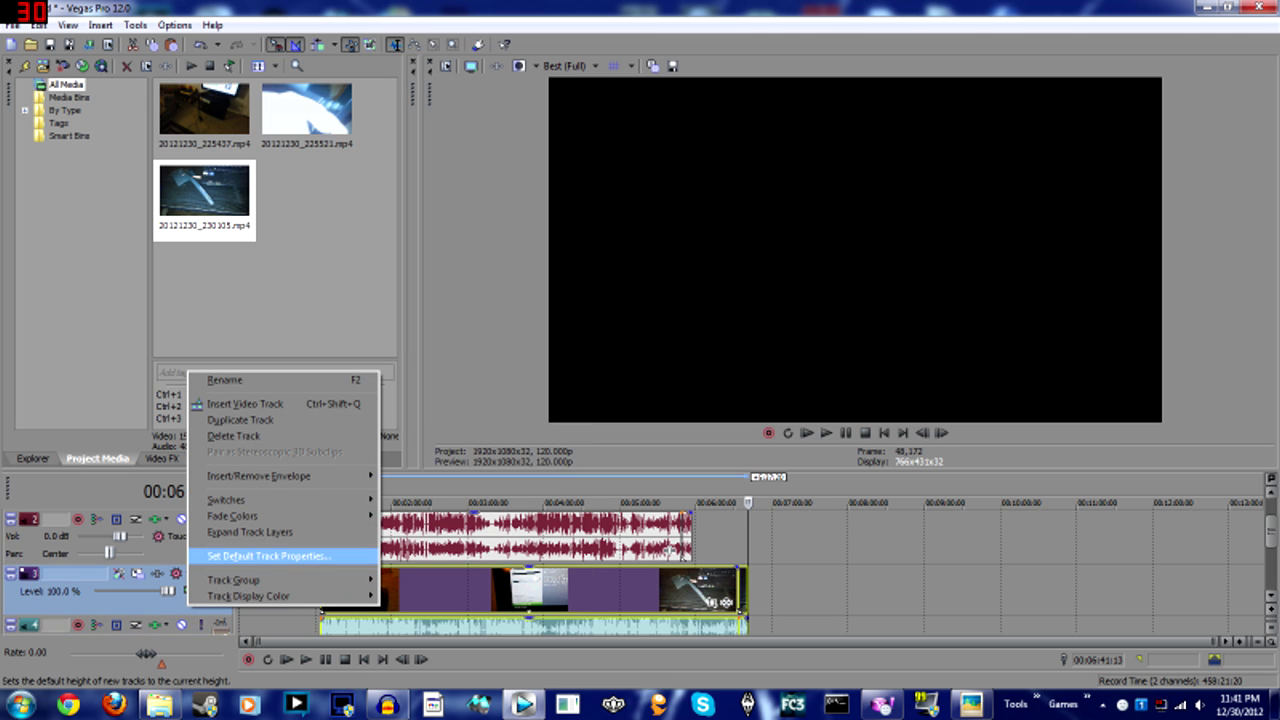
left_click(233, 436)
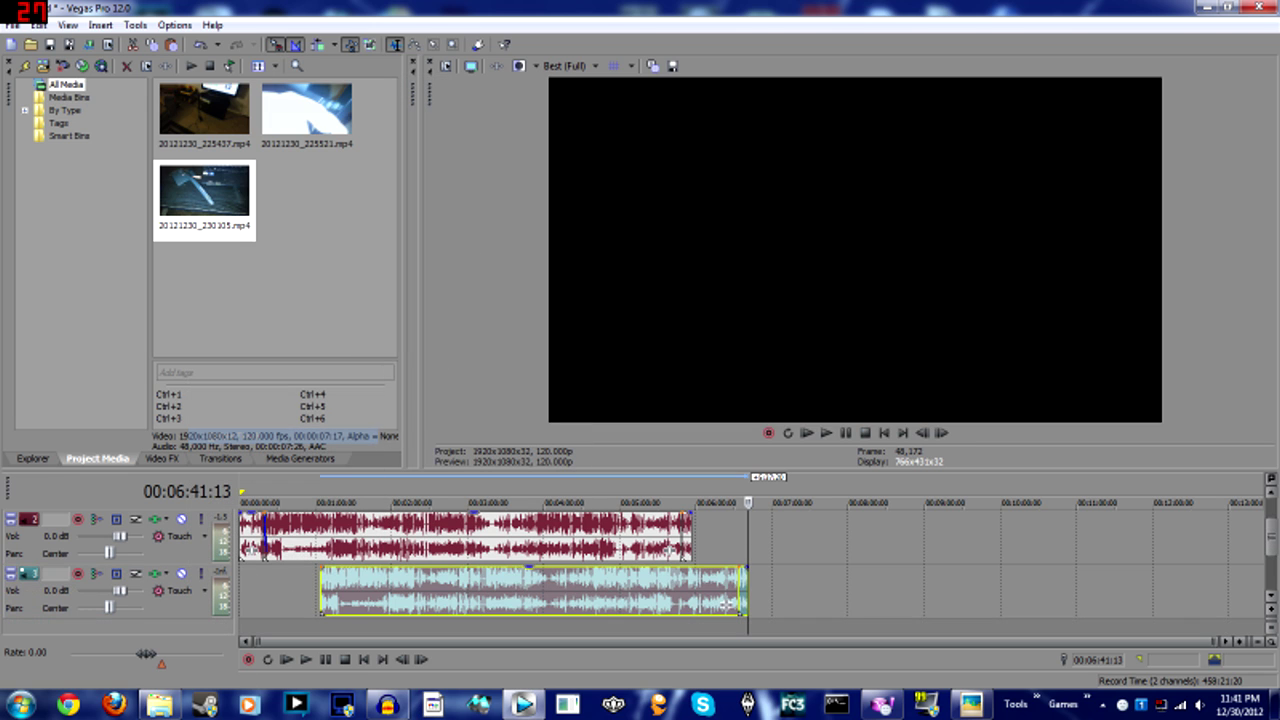
Move the duplicated audio event to the start of the timeline, beneath the original audio track.
left_click_drag(725, 605, 645, 605)
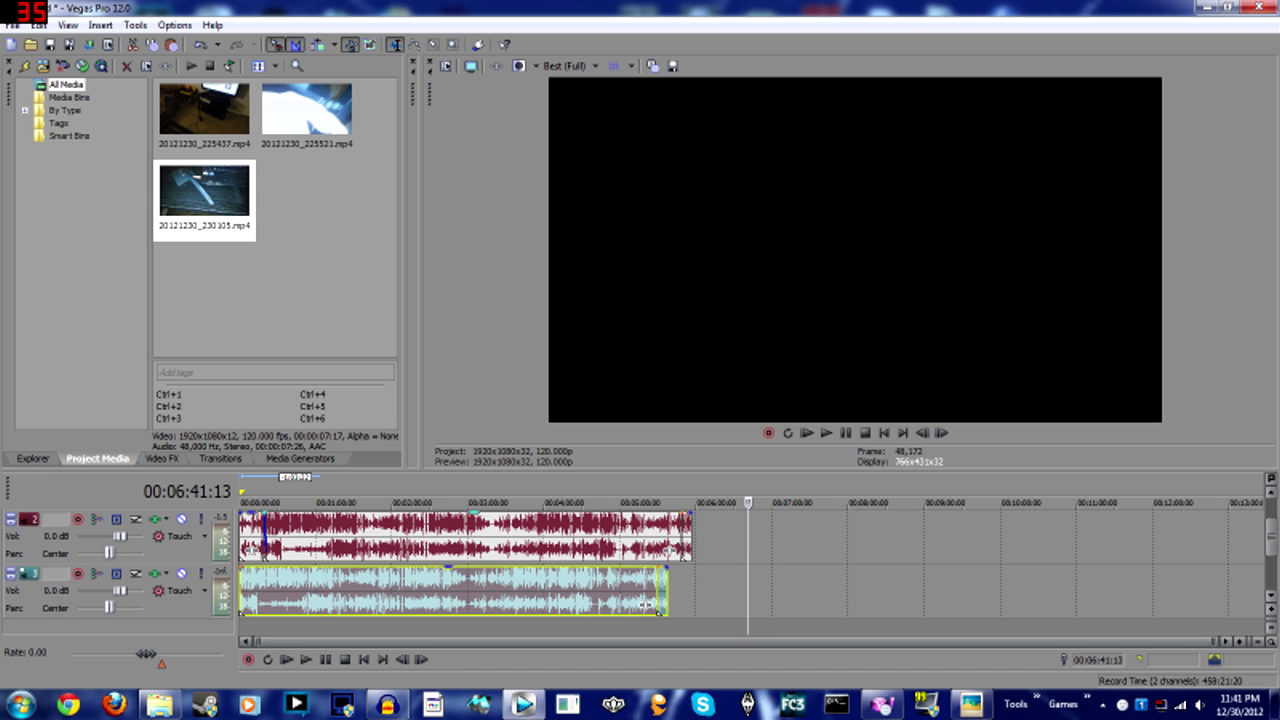
left_click(299, 536)
left_click(362, 590)
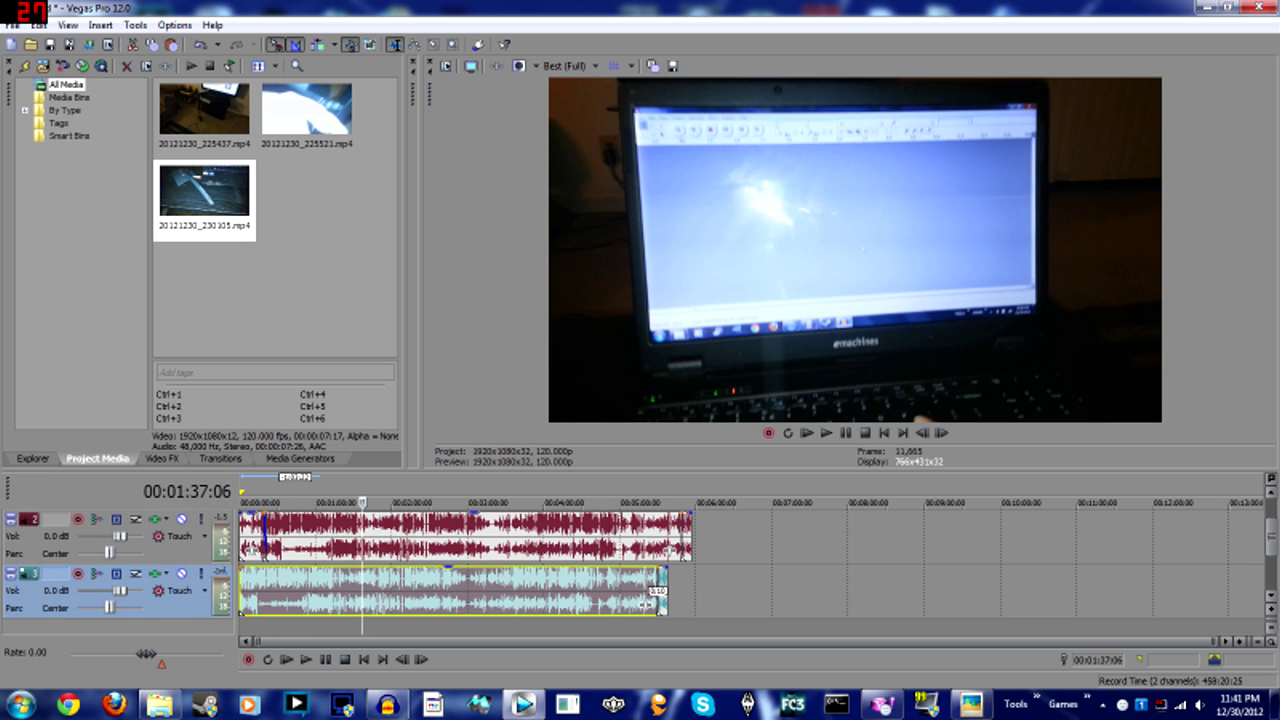
Adjust the volumes of the original and duplicated audio tracks, setting both to -2.1 dB.
mouse_move(120, 590)
left_mouse_down()
mouse_move(132, 590)
mouse_move(92, 590)
mouse_move(120, 590)
left_mouse_up()
left_click_drag(120, 590, 143, 590)
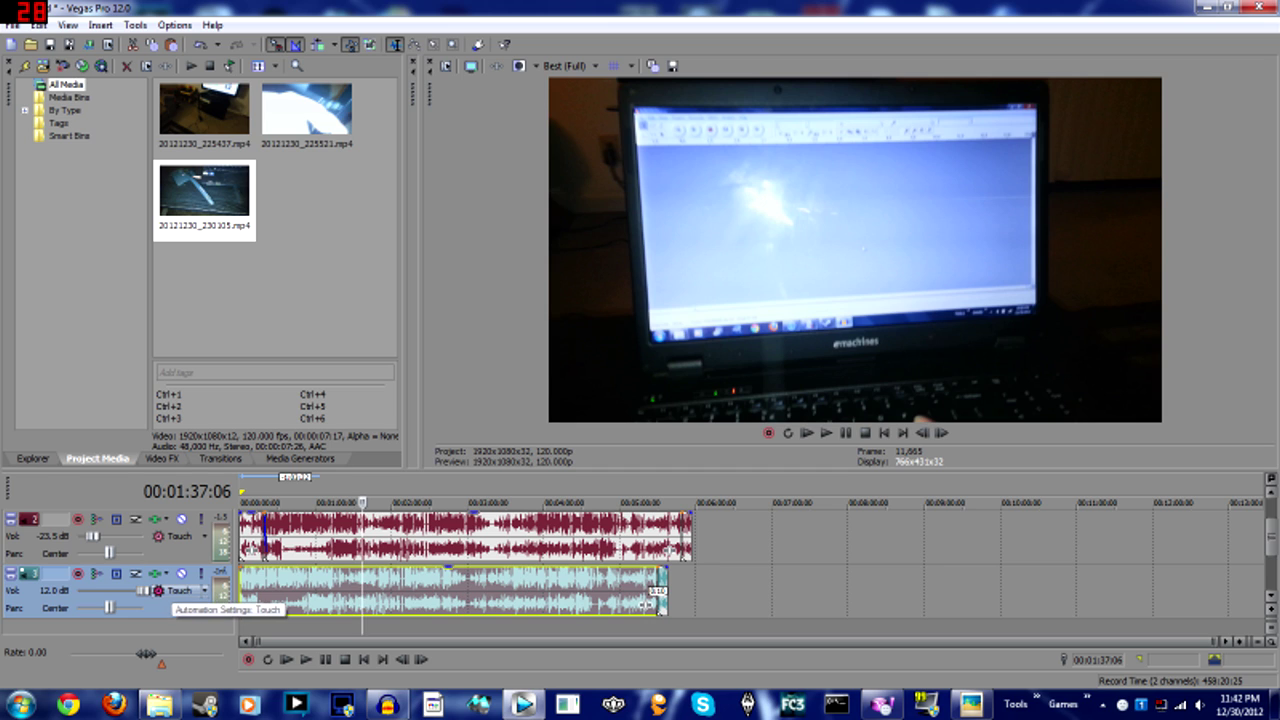
left_click_drag(143, 590, 118, 590)
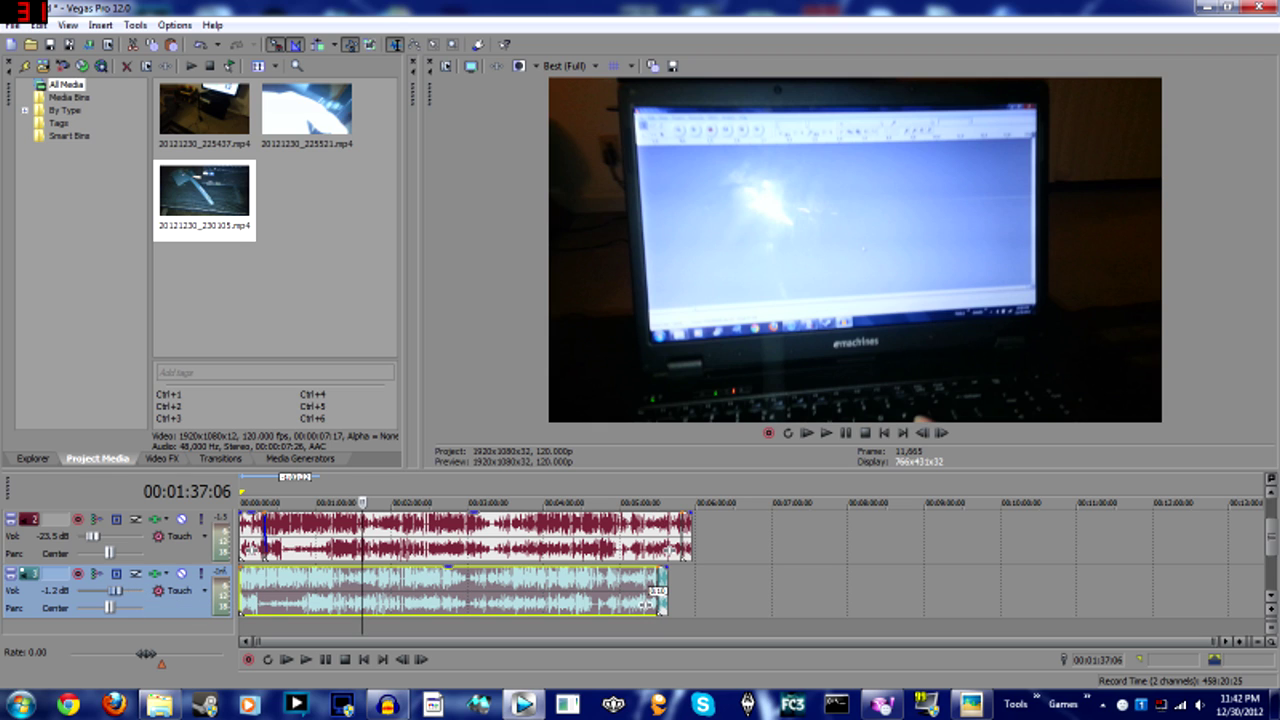
left_click_drag(92, 536, 102, 536)
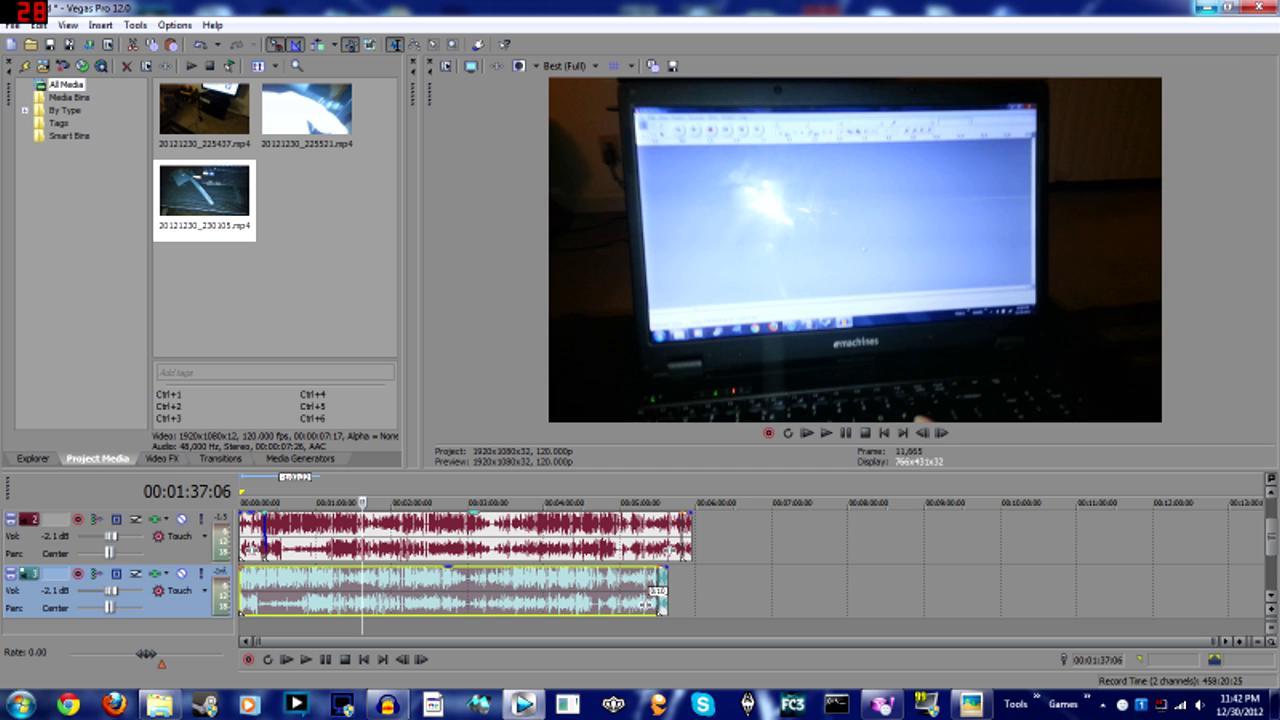
Switch back to Audacity and stop the microphone recording.
left_click(1209, 7)
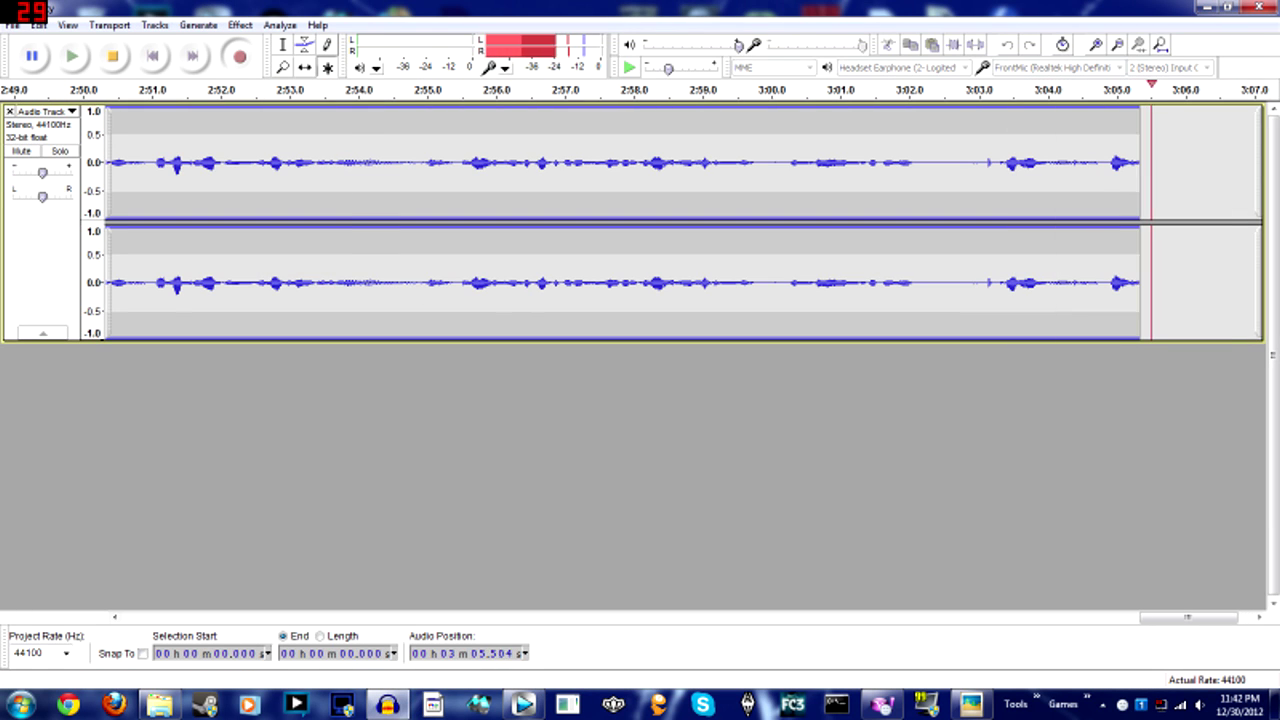
key("space")
Set up an export of the recording as MP3 Files with the file name adfawdf, and cancel it.
left_click(12, 25)
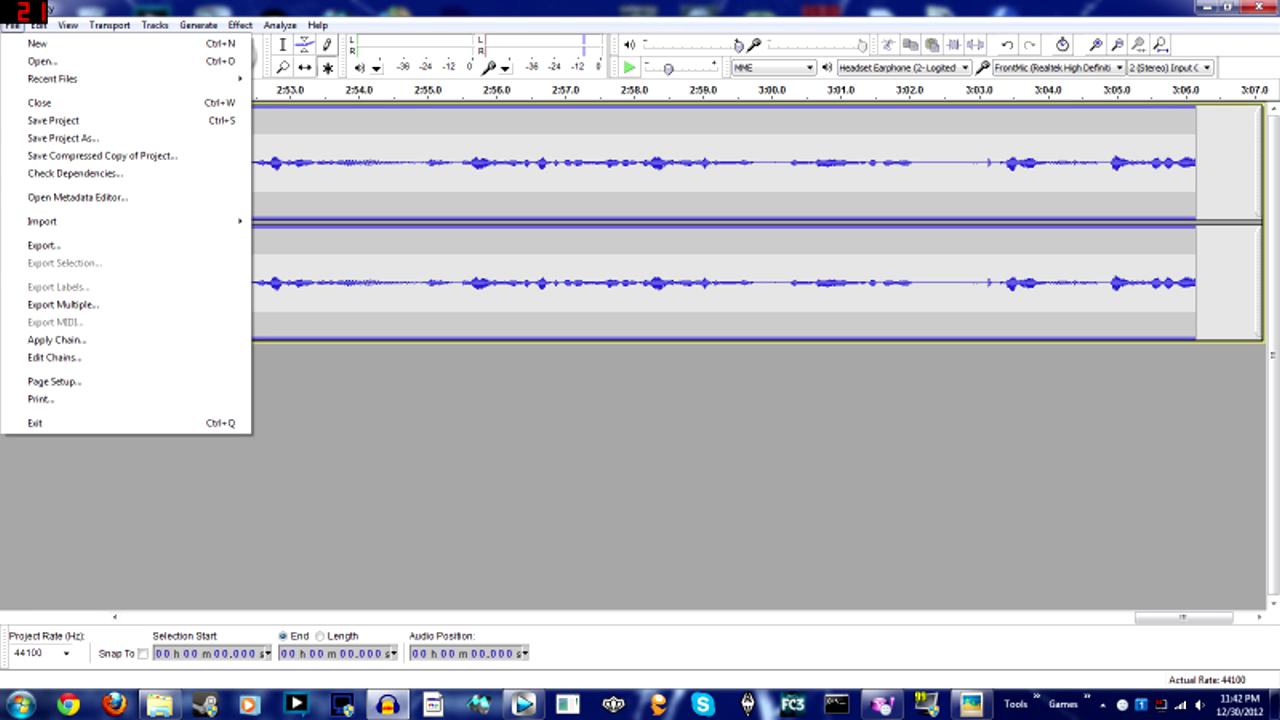
left_click(42, 245)
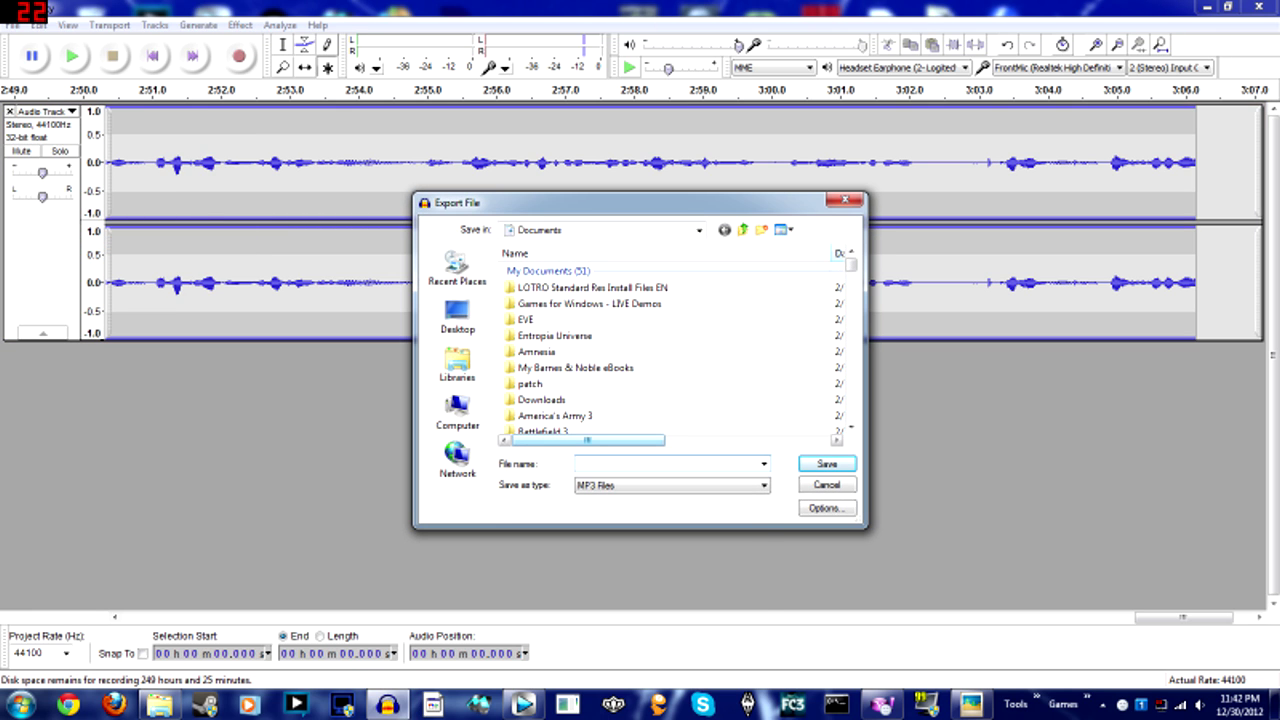
left_click(671, 485)
left_click(671, 541)
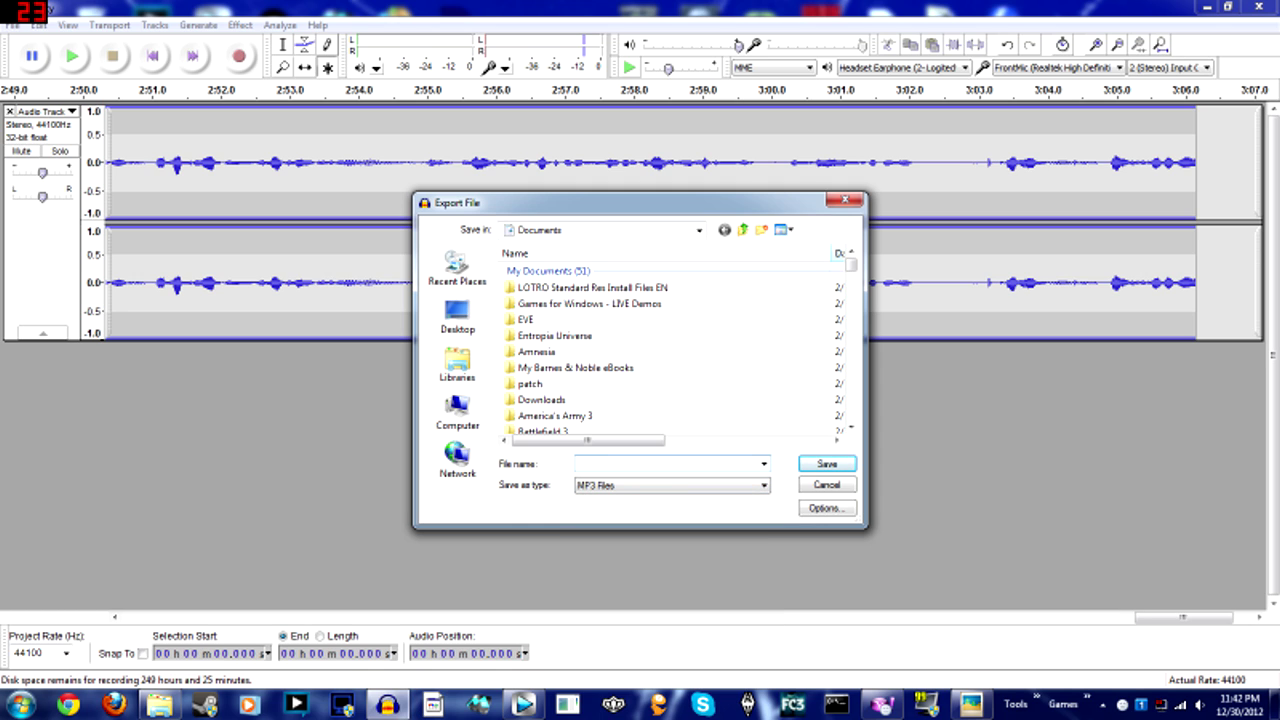
left_click(671, 485)
left_click(671, 485)
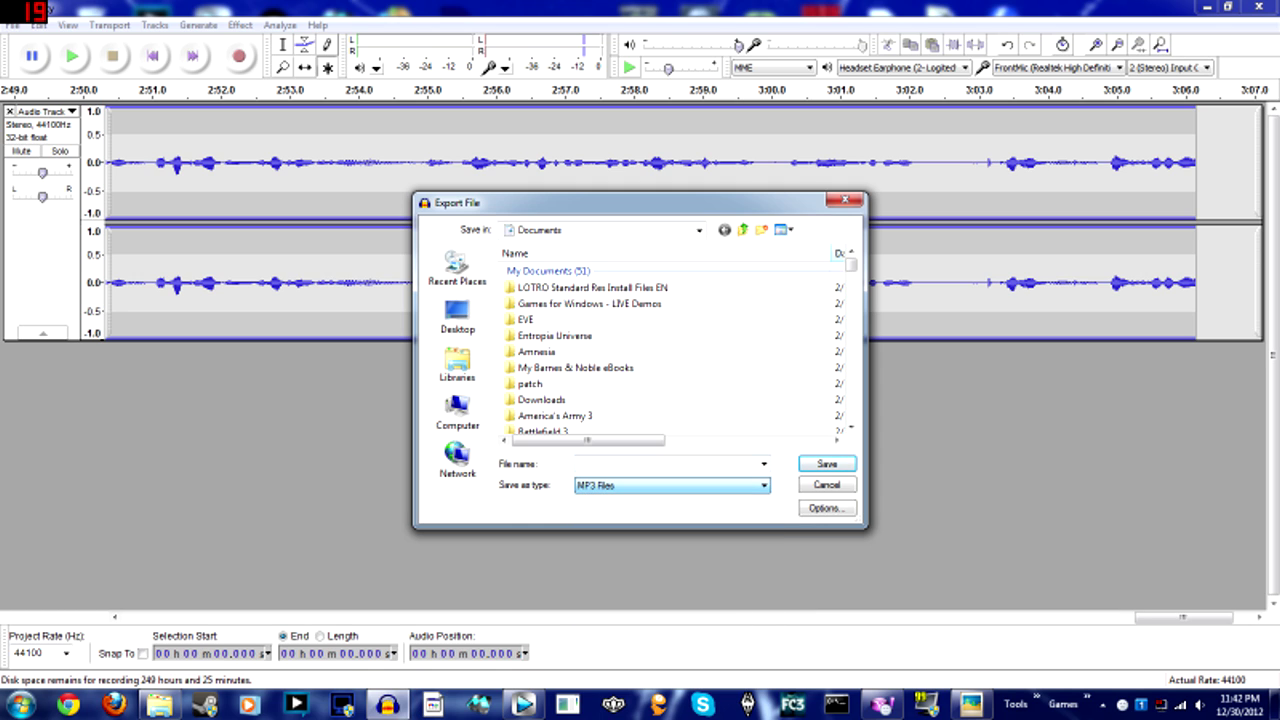
left_click(668, 463)
type("adfawdf")
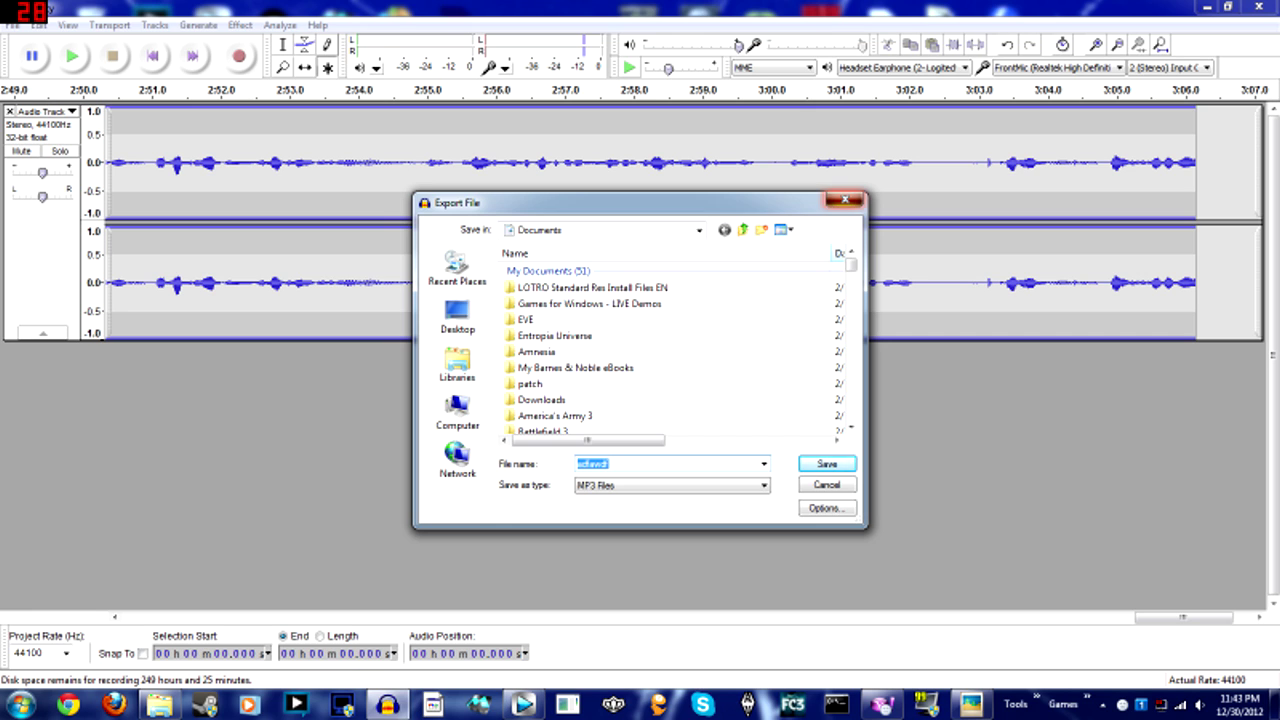
left_click(845, 200)
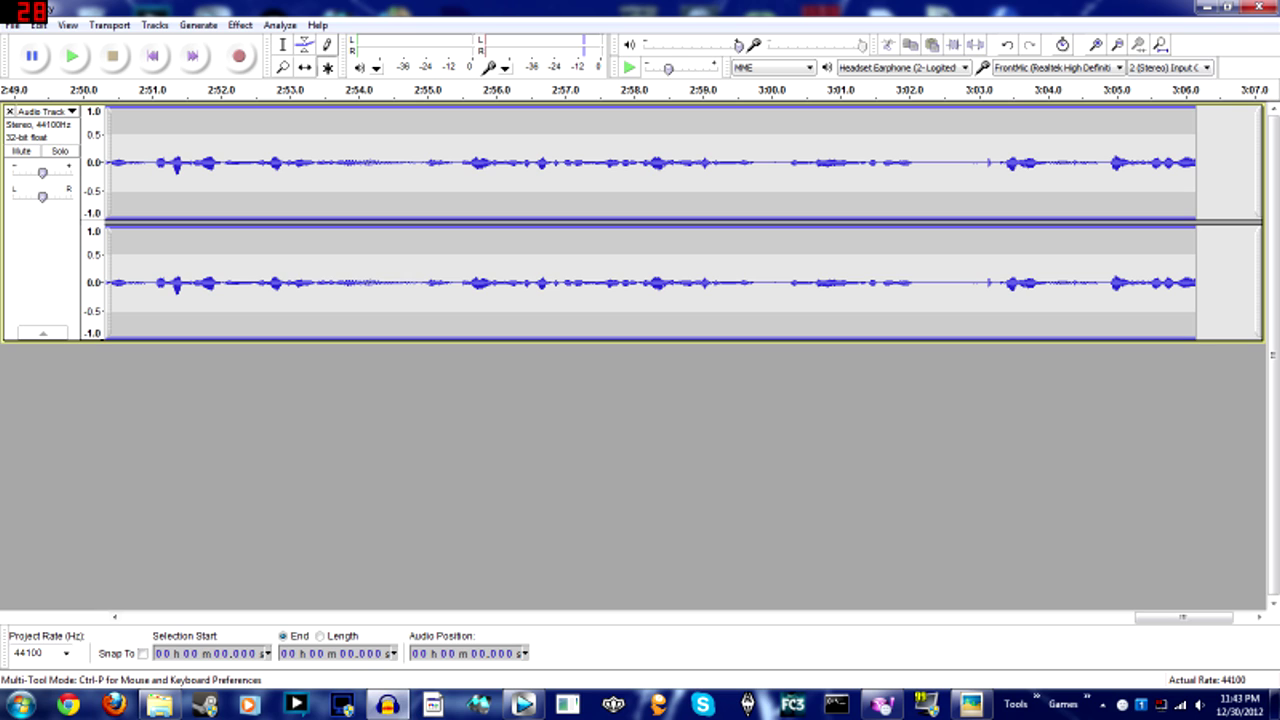
Close Audacity without saving the recording and return to the Vegas Pro project.
left_click(1256, 6)
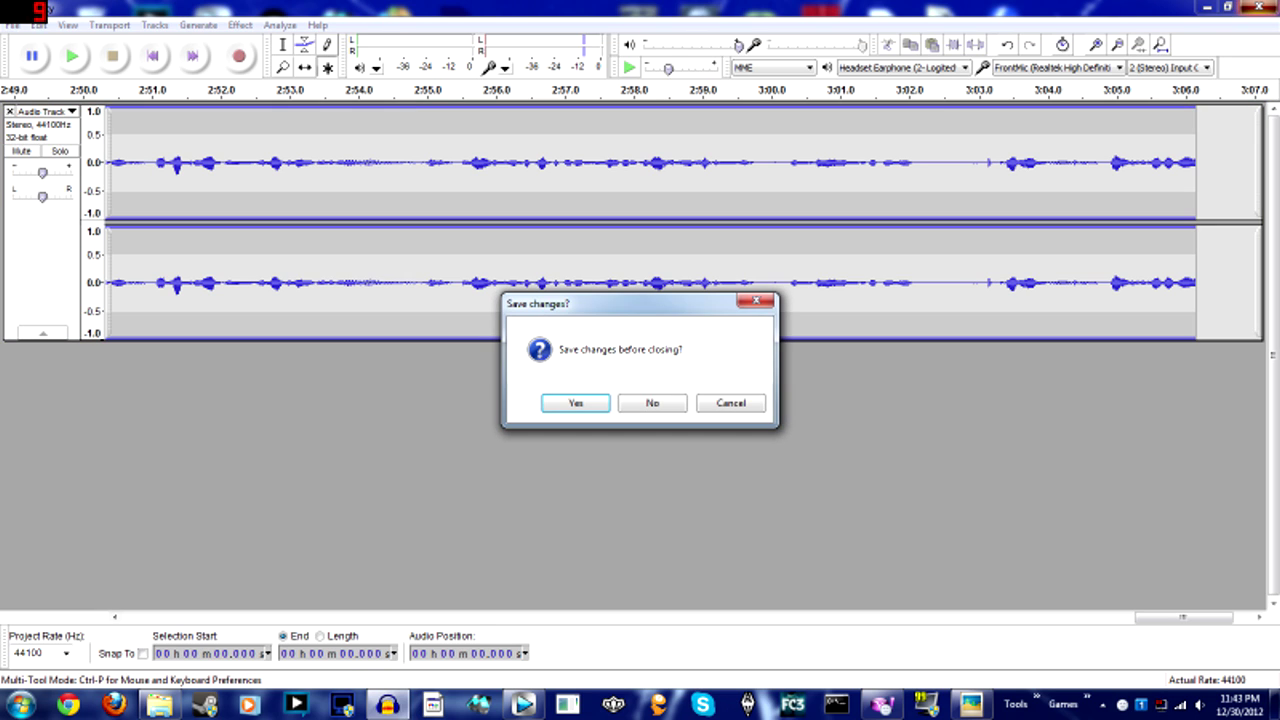
left_click(652, 403)
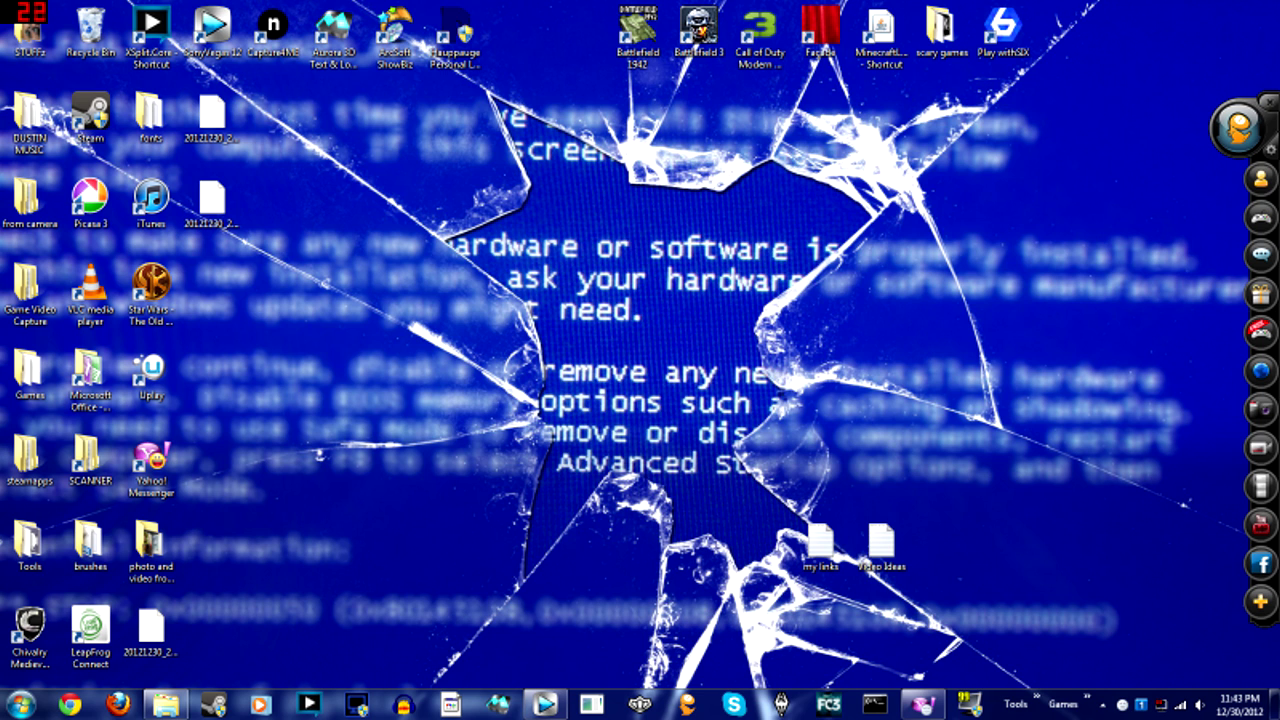
left_click(545, 704)
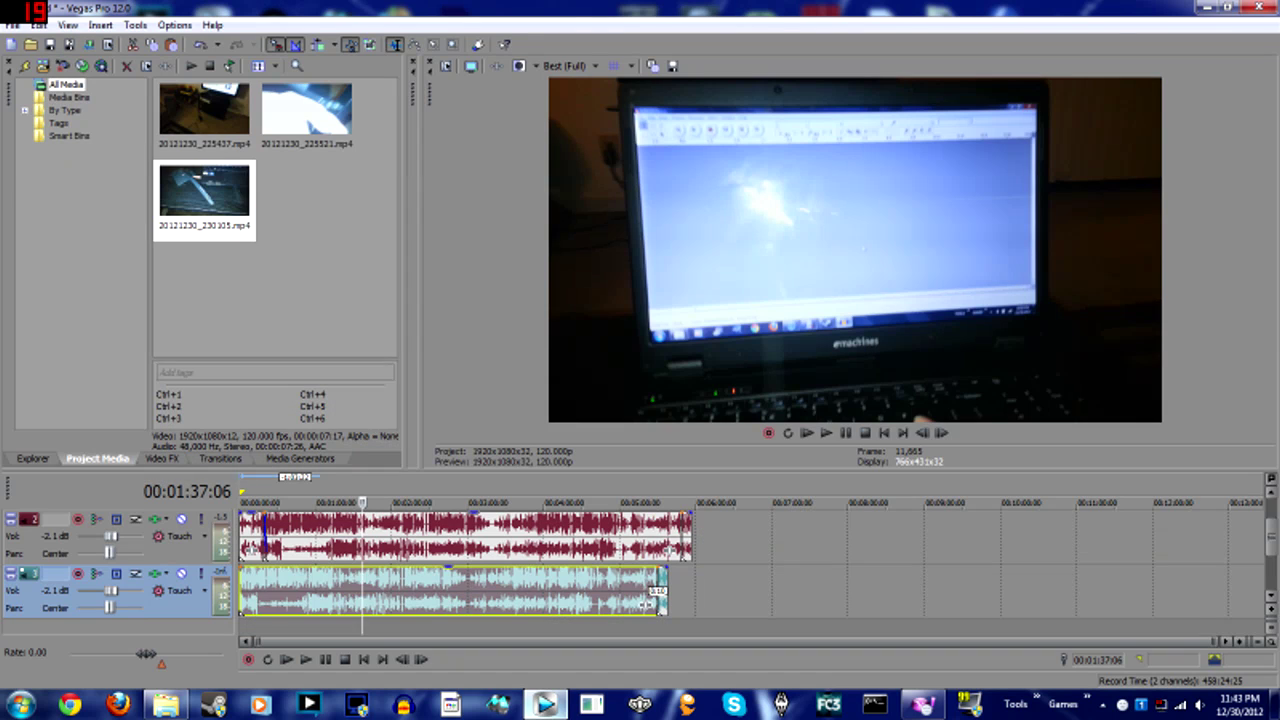